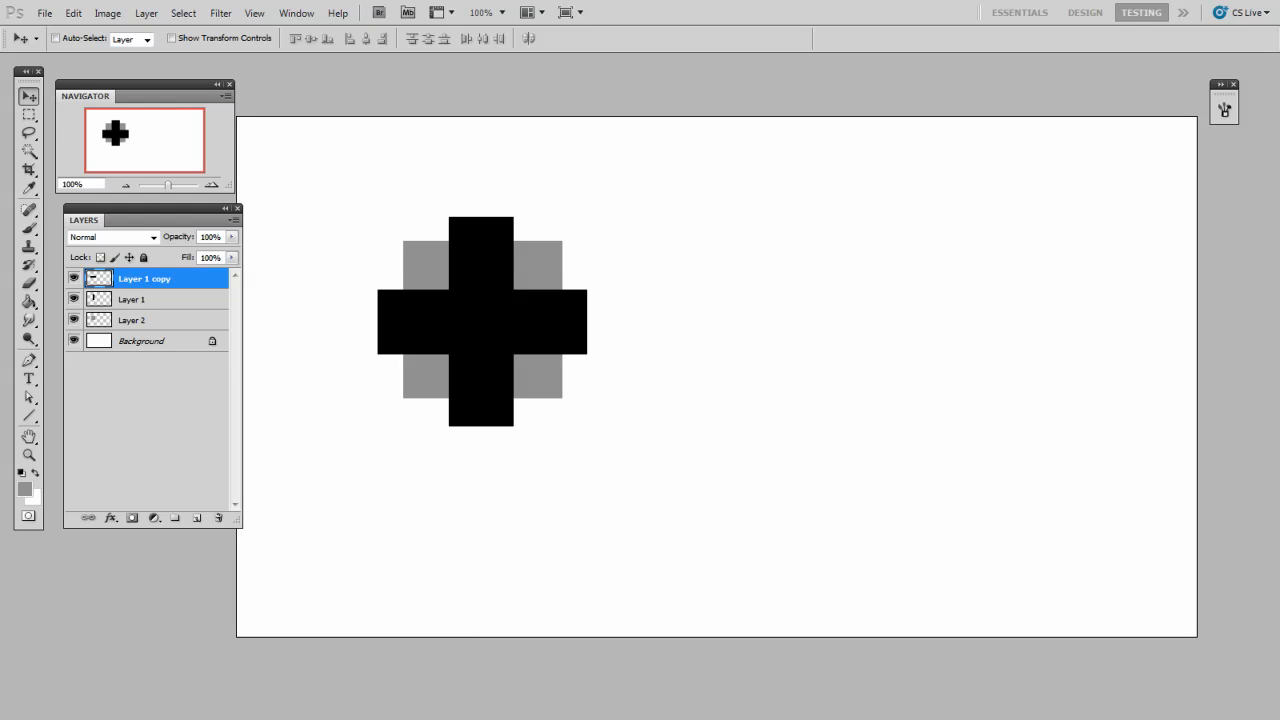
Step: Lasso a tilted oval area across the black cross and show the selection as a Quick Mask
{"action": "left_click", "coordinate": [29, 132]}
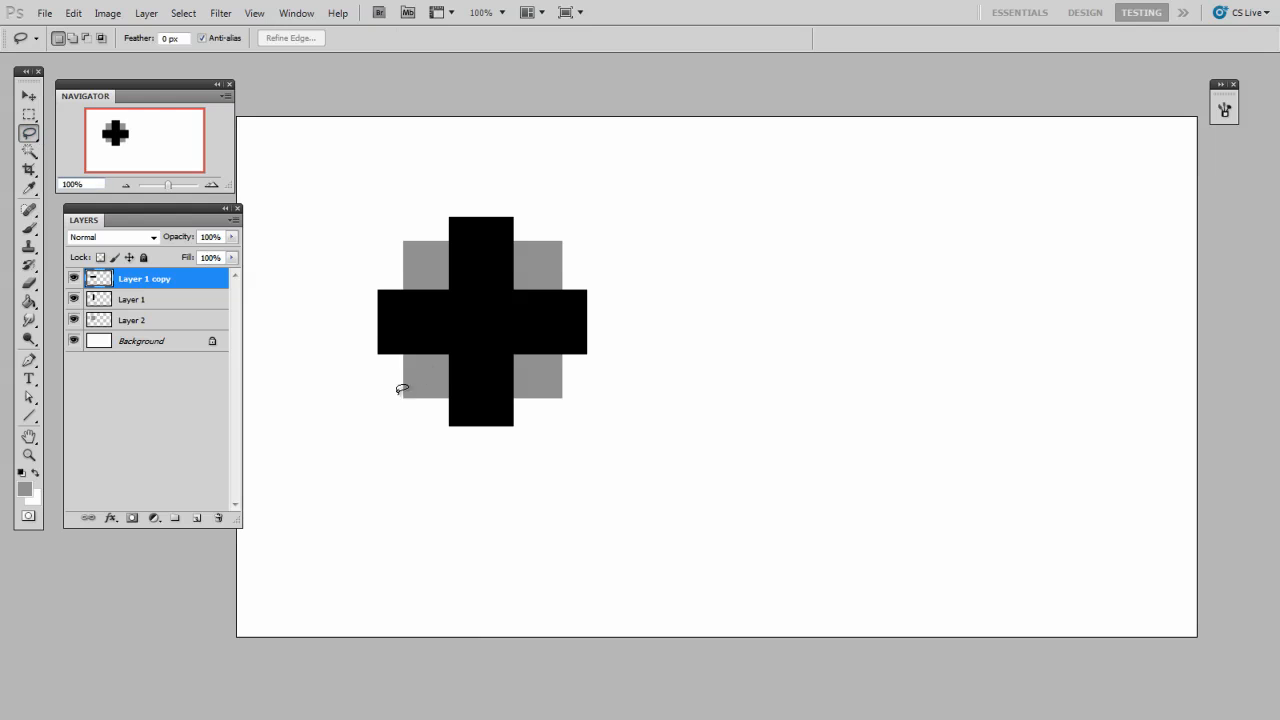
{"action": "mouse_move", "coordinate": [402, 389]}
{"action": "left_mouse_down"}
{"action": "mouse_move", "coordinate": [374, 279]}
{"action": "mouse_move", "coordinate": [504, 237]}
{"action": "mouse_move", "coordinate": [617, 312]}
{"action": "mouse_move", "coordinate": [452, 394]}
{"action": "mouse_move", "coordinate": [390, 352]}
{"action": "left_mouse_up"}
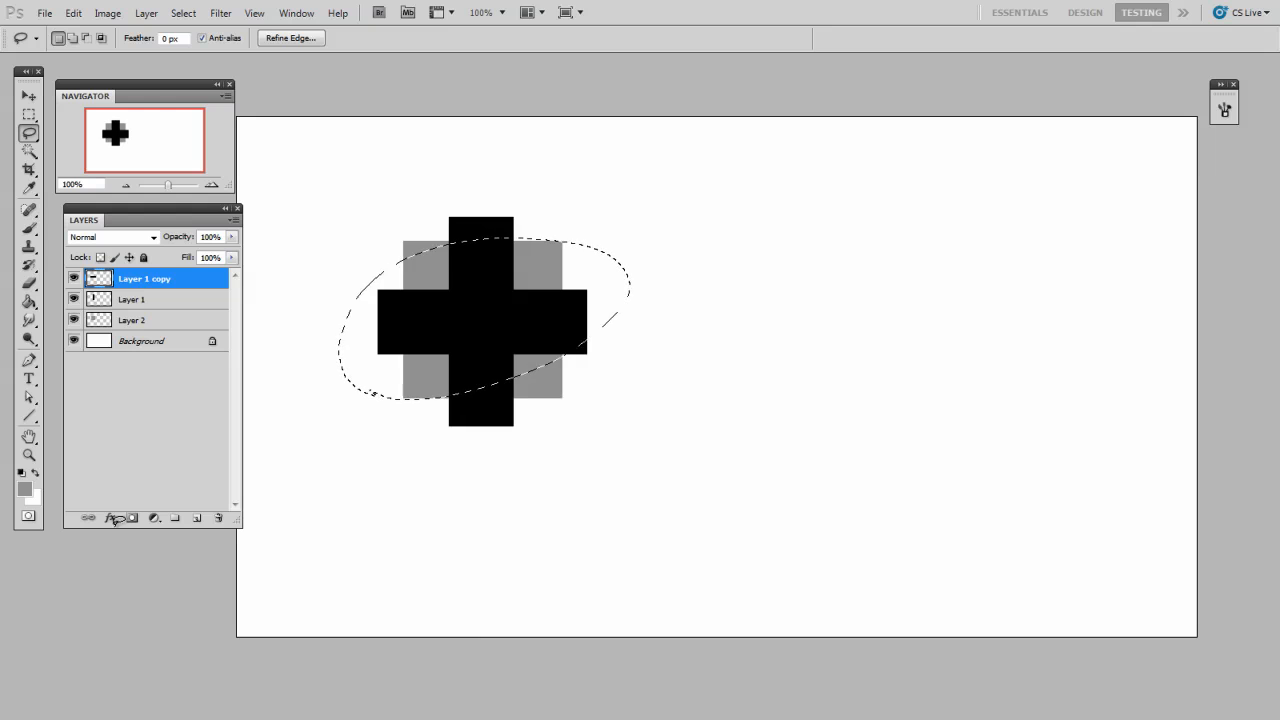
{"action": "left_click", "coordinate": [29, 516]}
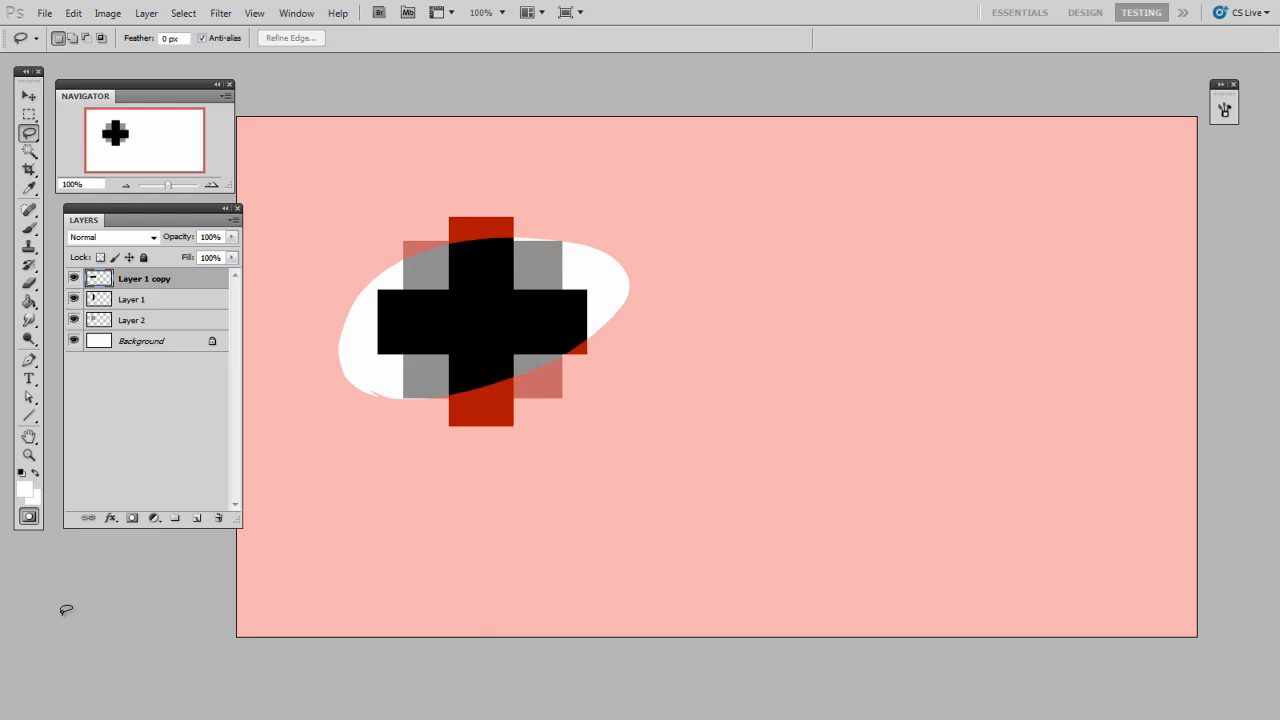
Step: Soften the Quick Mask edge with a 2.6-pixel Gaussian Blur and turn the mask back into a selection
{"action": "left_click", "coordinate": [221, 13]}
{"action": "mouse_move", "coordinate": [260, 164]}
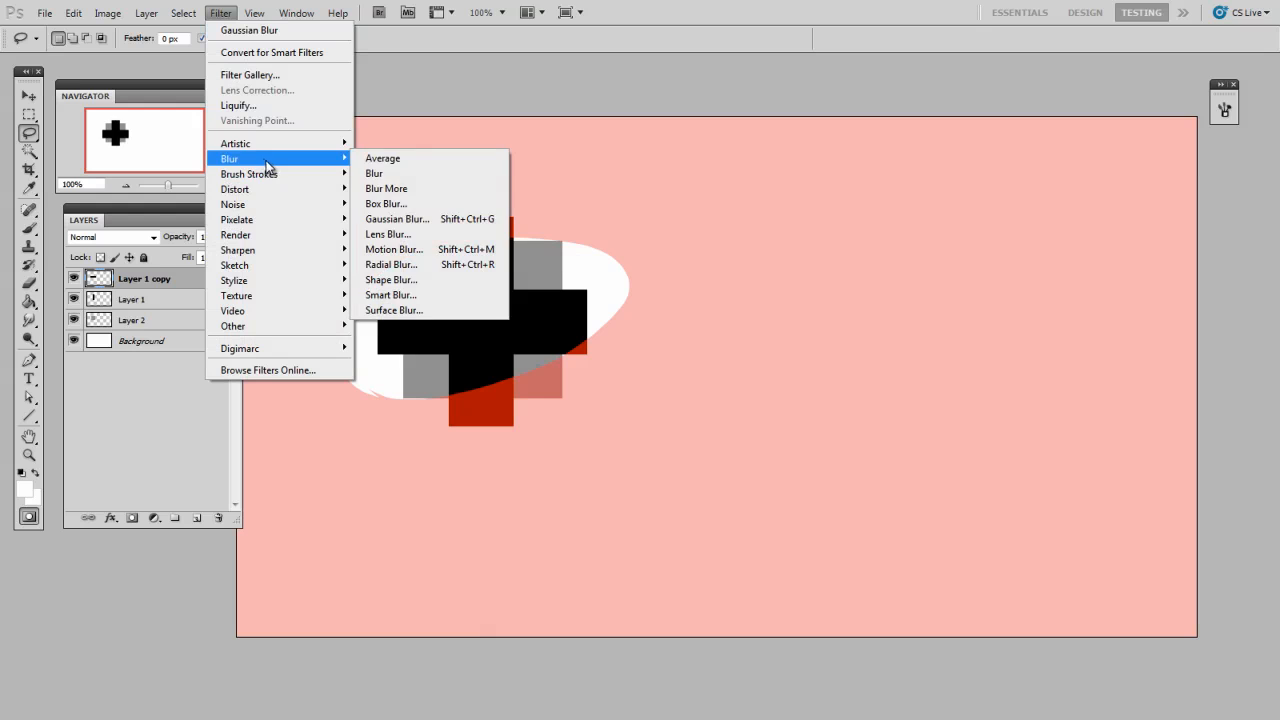
{"action": "left_click", "coordinate": [400, 218]}
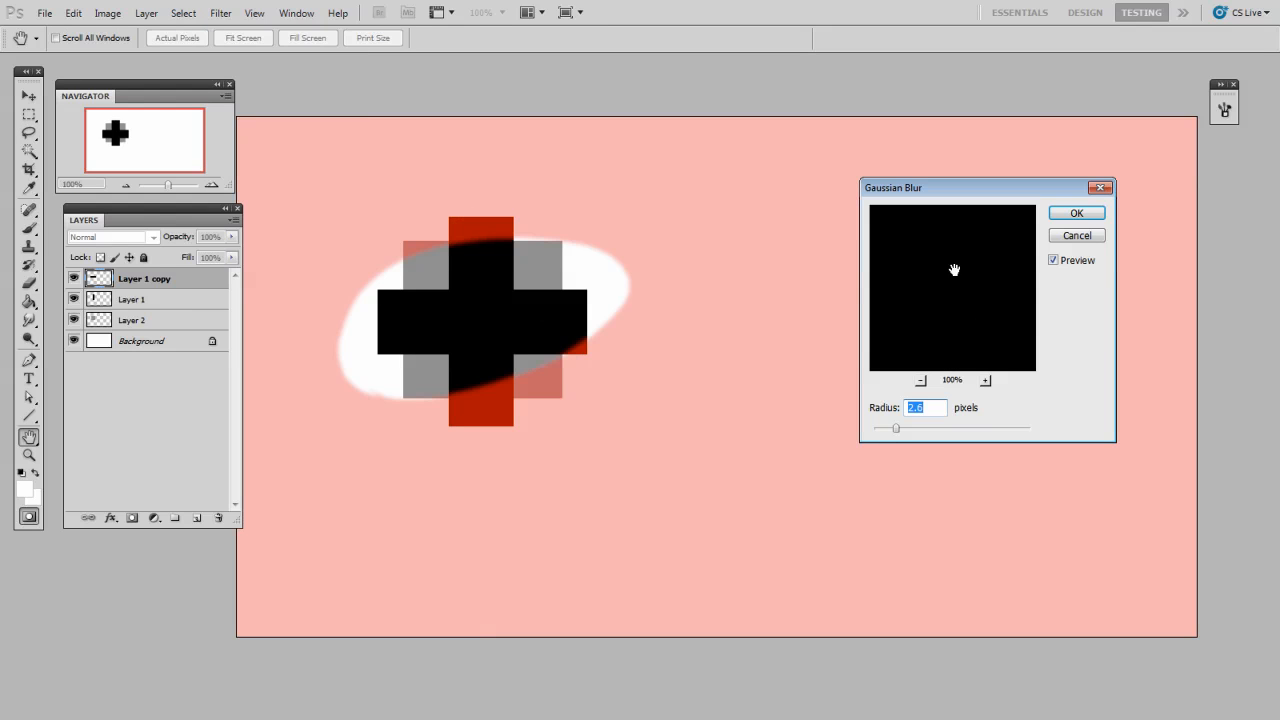
{"action": "left_click_drag", "start_coordinate": [951, 269], "coordinate": [980, 306]}
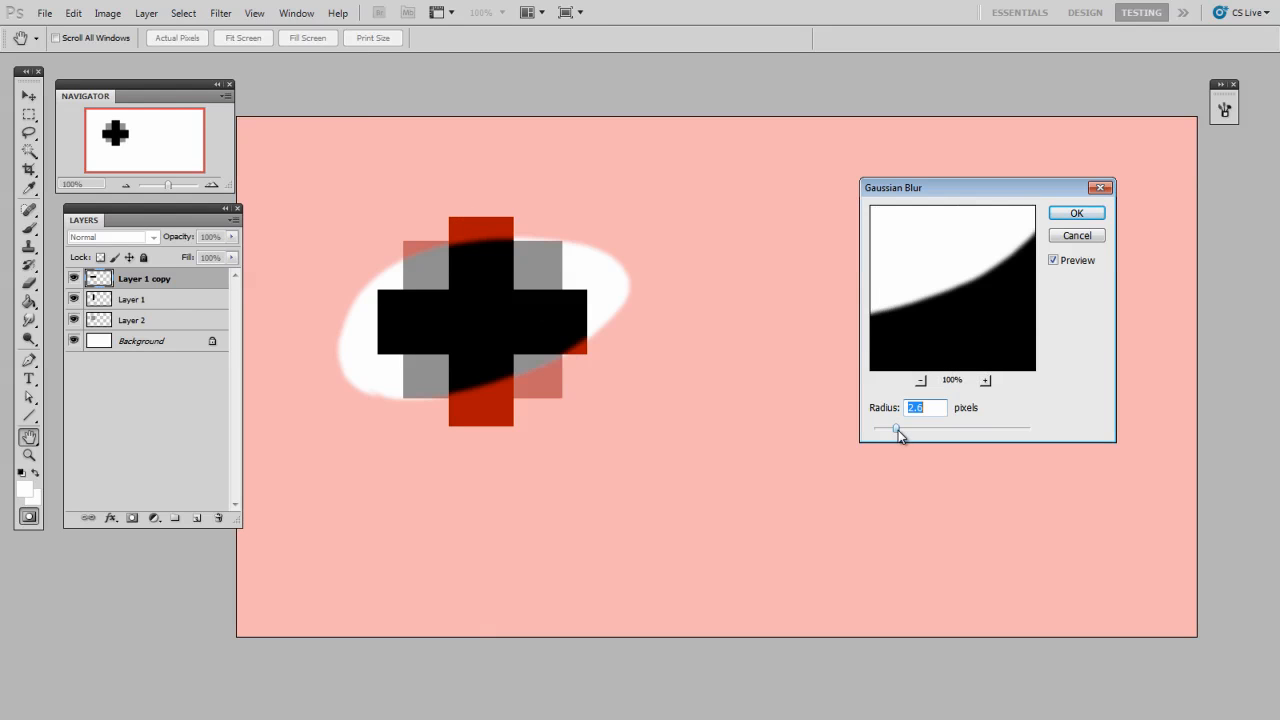
{"action": "left_click", "coordinate": [1070, 212]}
{"action": "key", "text": "l"}
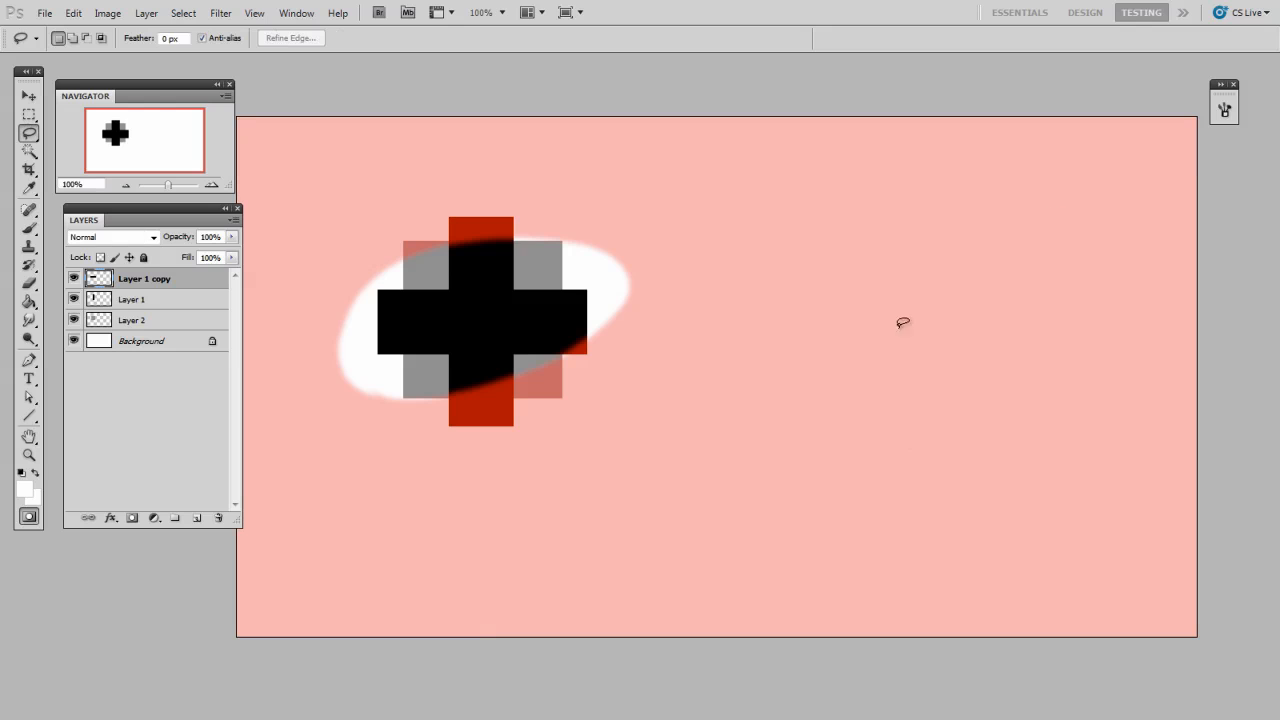
{"action": "left_click", "coordinate": [30, 516]}
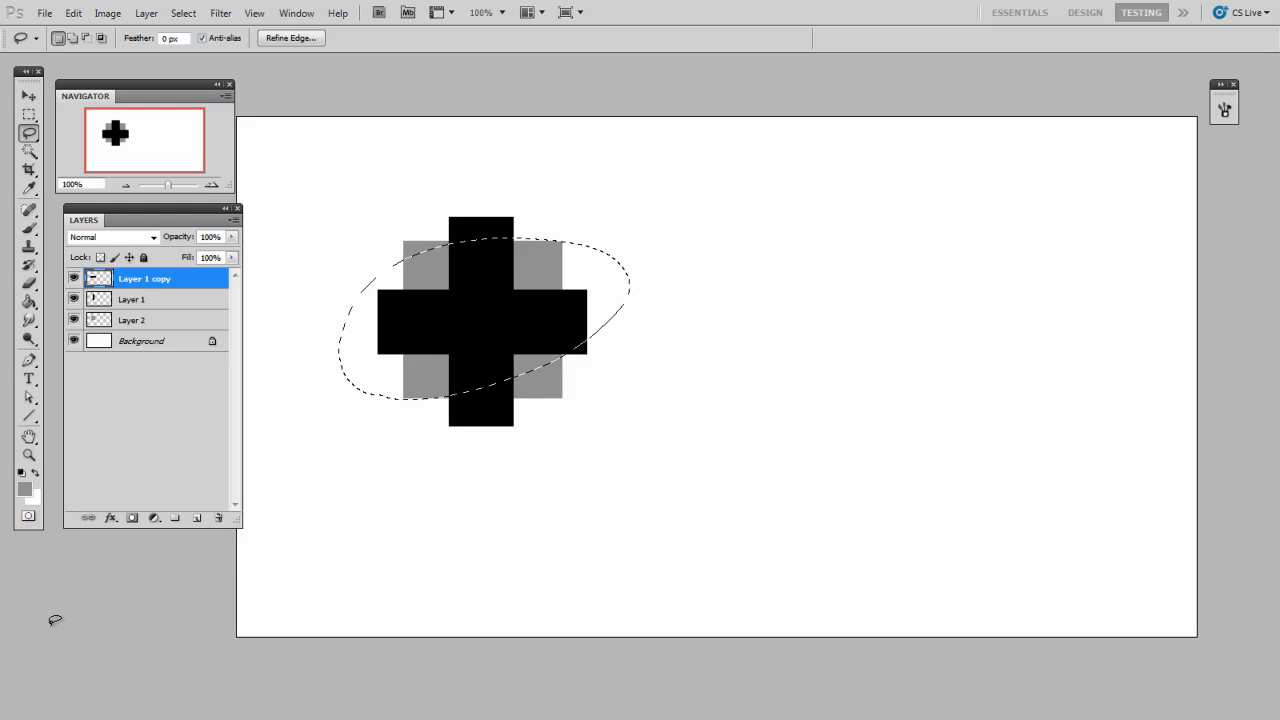
Step: Copy the soft-edged selection merged from all visible layers and paste it as a new layer
{"action": "left_click", "coordinate": [73, 13]}
{"action": "left_click", "coordinate": [141, 136]}
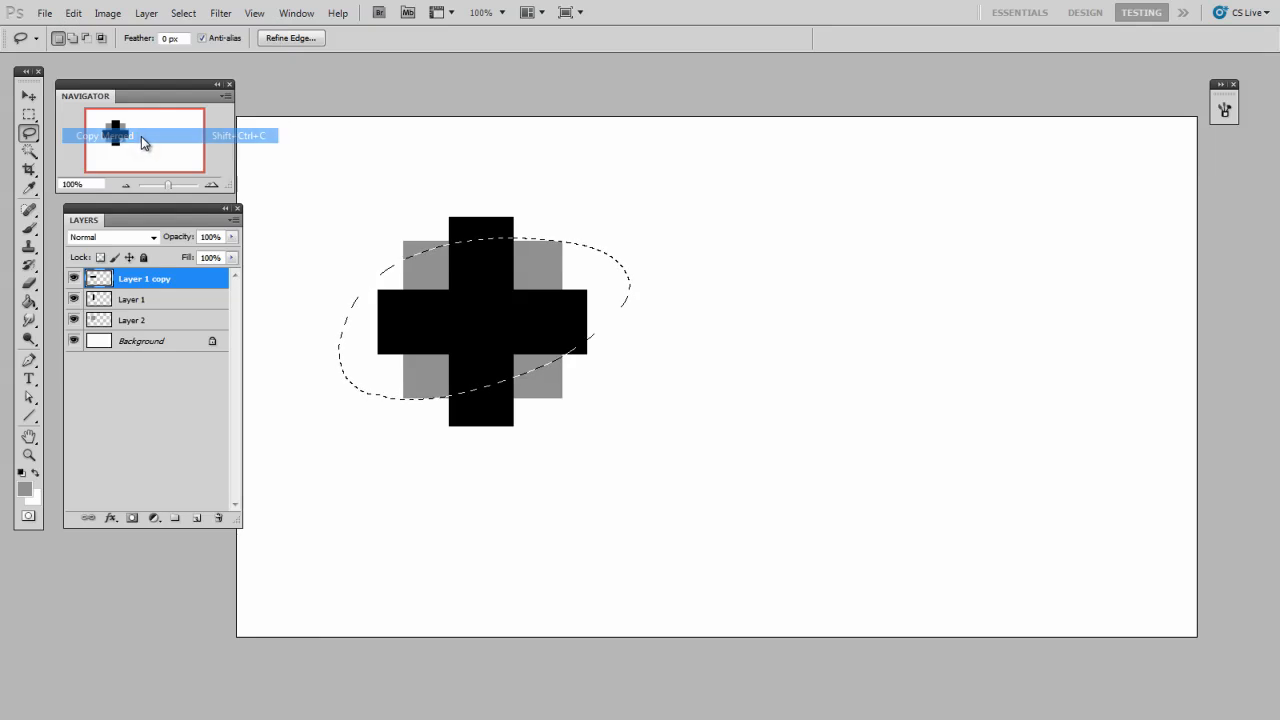
{"action": "left_click", "coordinate": [715, 367]}
{"action": "key", "text": "v"}
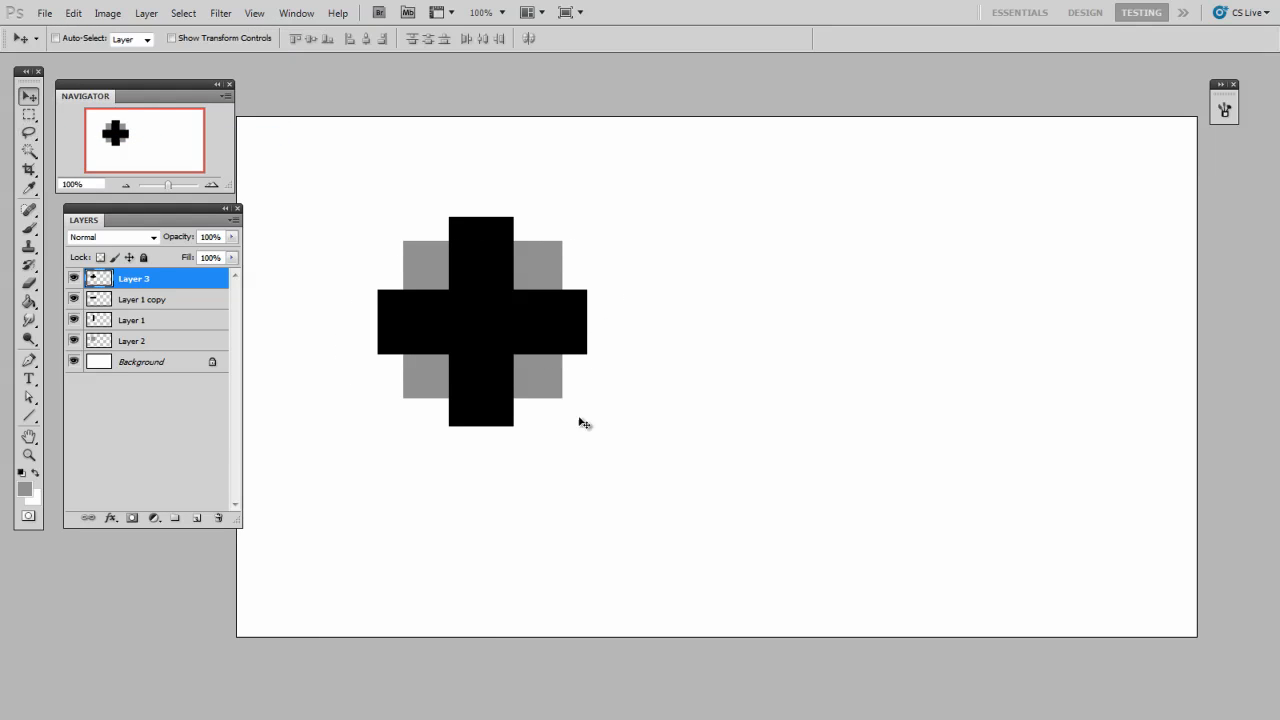
Step: Move the pasted piece to the right of the original cross and rotate it clockwise with Free Transform
{"action": "left_click_drag", "start_coordinate": [549, 367], "coordinate": [825, 378]}
{"action": "key", "text": "ctrl+t"}
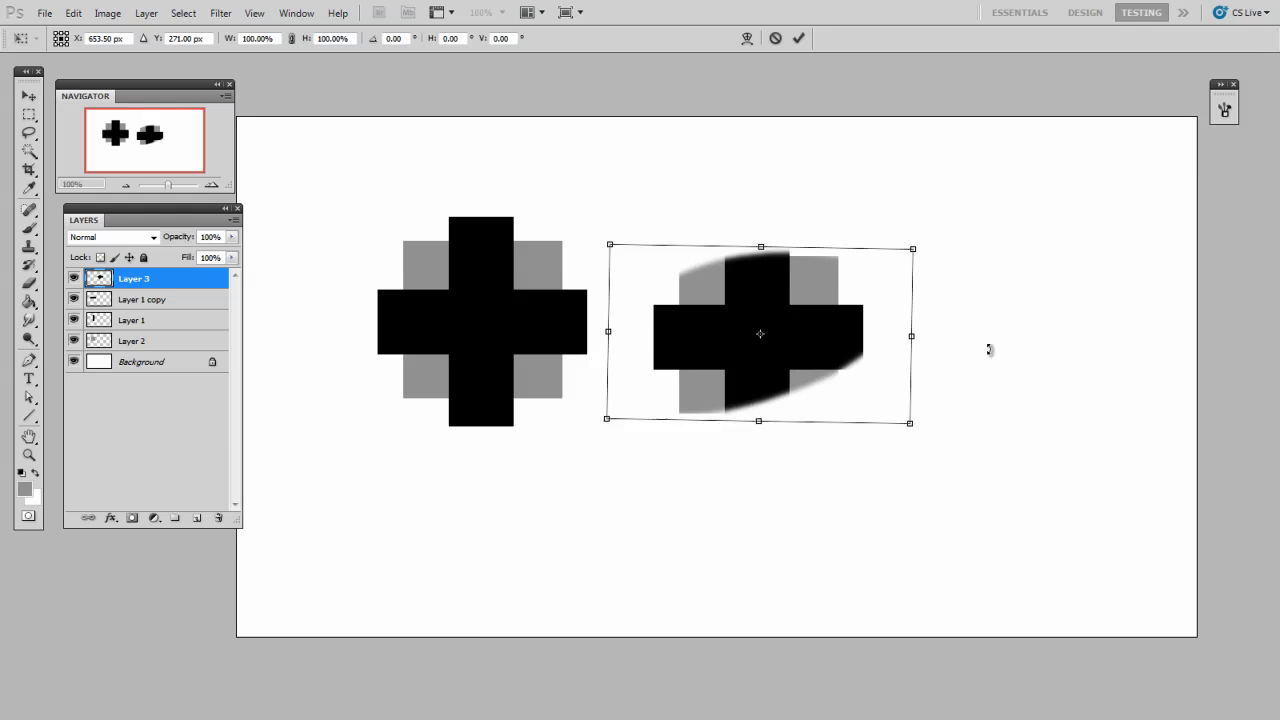
{"action": "left_click_drag", "start_coordinate": [989, 349], "coordinate": [911, 508]}
{"action": "key", "text": "Return"}
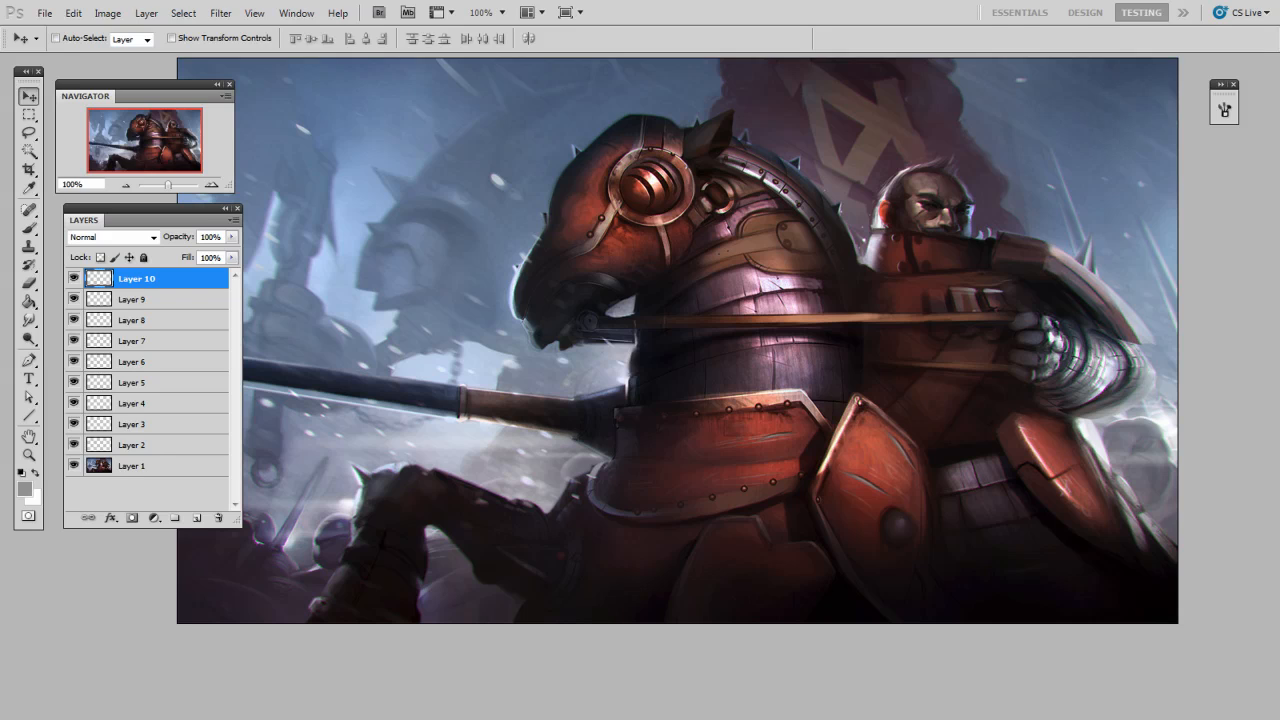
Step: In the knight painting, draw a loose lasso selection around the horse's armoured head
{"action": "left_click", "coordinate": [36, 131]}
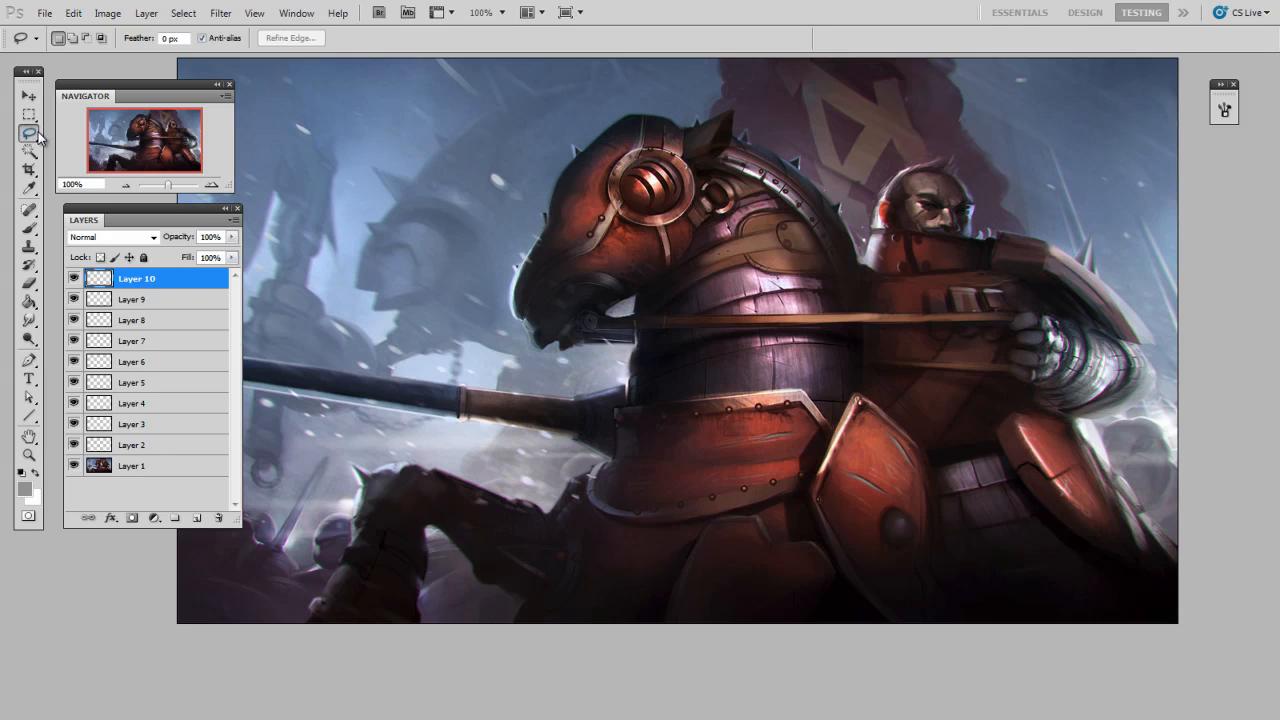
{"action": "mouse_move", "coordinate": [626, 107]}
{"action": "left_mouse_down"}
{"action": "mouse_move", "coordinate": [594, 108]}
{"action": "mouse_move", "coordinate": [566, 139]}
{"action": "left_mouse_up"}
{"action": "mouse_move", "coordinate": [515, 345]}
{"action": "left_mouse_down"}
{"action": "mouse_move", "coordinate": [574, 356]}
{"action": "mouse_move", "coordinate": [604, 323]}
{"action": "mouse_move", "coordinate": [591, 321]}
{"action": "mouse_move", "coordinate": [741, 208]}
{"action": "mouse_move", "coordinate": [736, 174]}
{"action": "mouse_move", "coordinate": [661, 92]}
{"action": "left_mouse_up"}
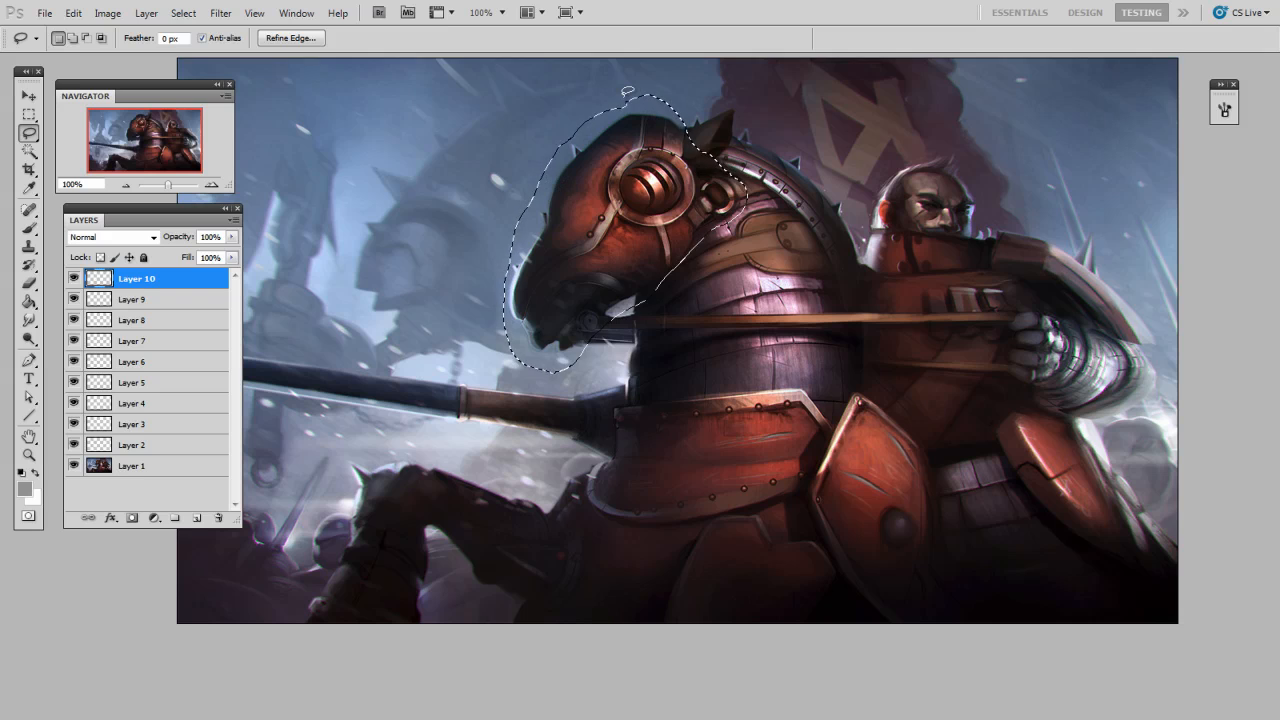
Step: Start recording a new action named "soft selection" in the ctrlPaint set
{"action": "left_click", "coordinate": [297, 13]}
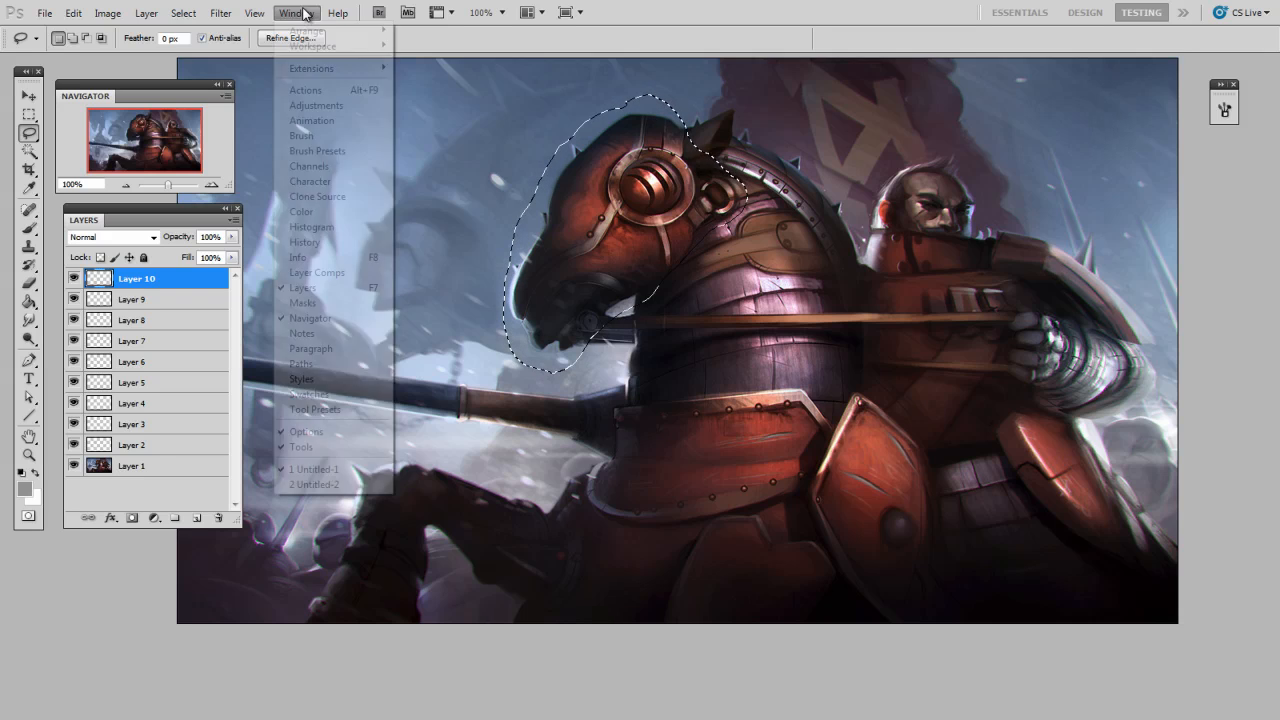
{"action": "left_click", "coordinate": [322, 92]}
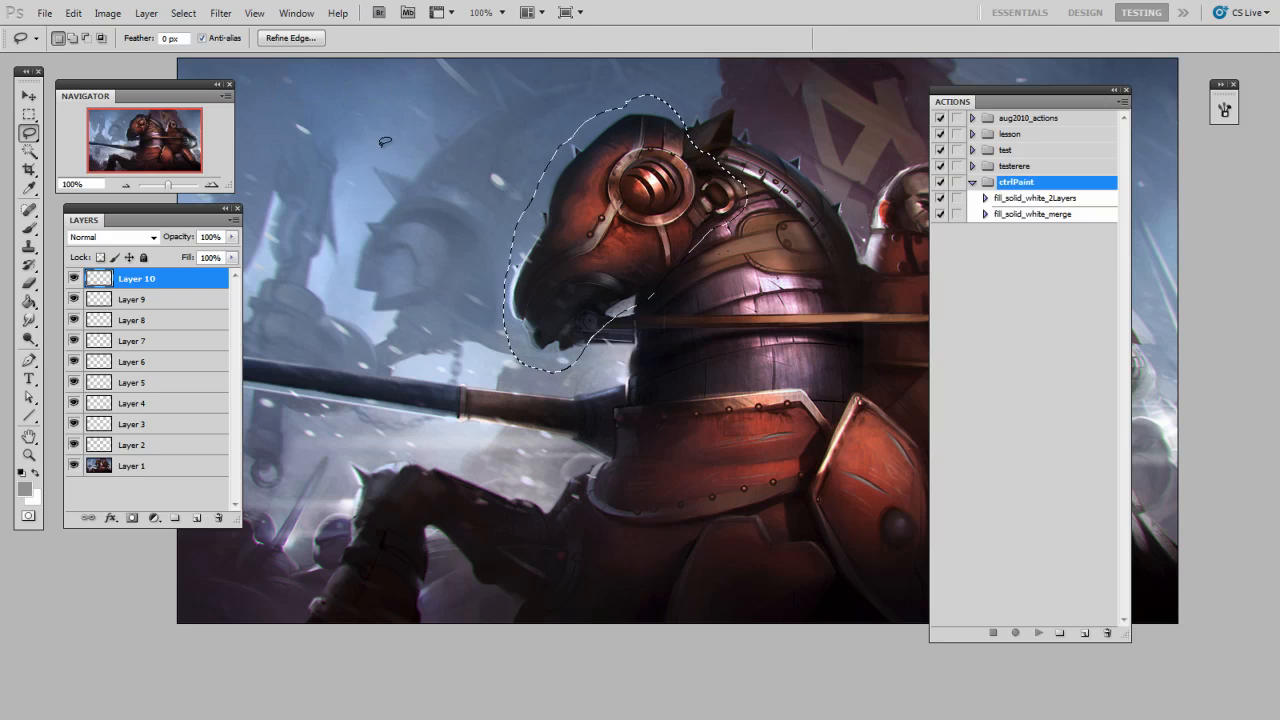
{"action": "left_click", "coordinate": [1084, 633]}
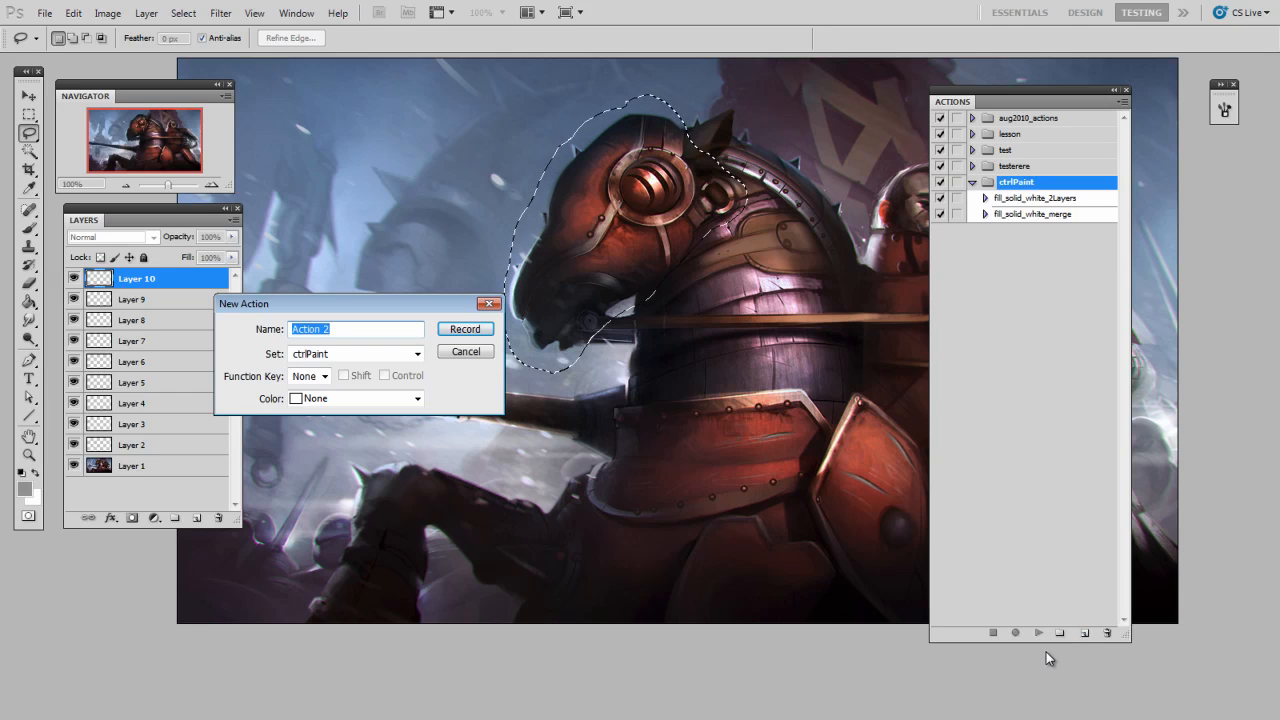
{"action": "type", "text": "soft selection"}
{"action": "left_click", "coordinate": [473, 333]}
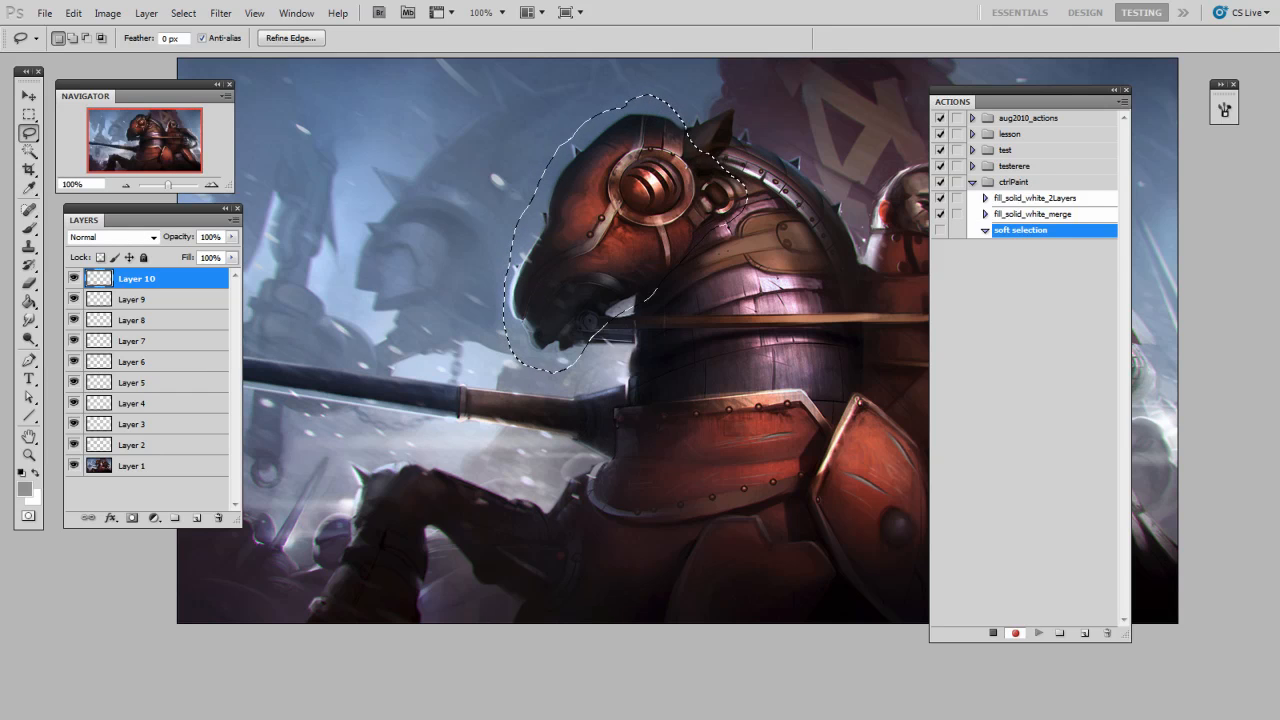
Step: Record softening the horse-head selection: enter Quick Mask, apply a Gaussian Blur of about 3 pixels, and return to a selection
{"action": "left_click", "coordinate": [28, 516]}
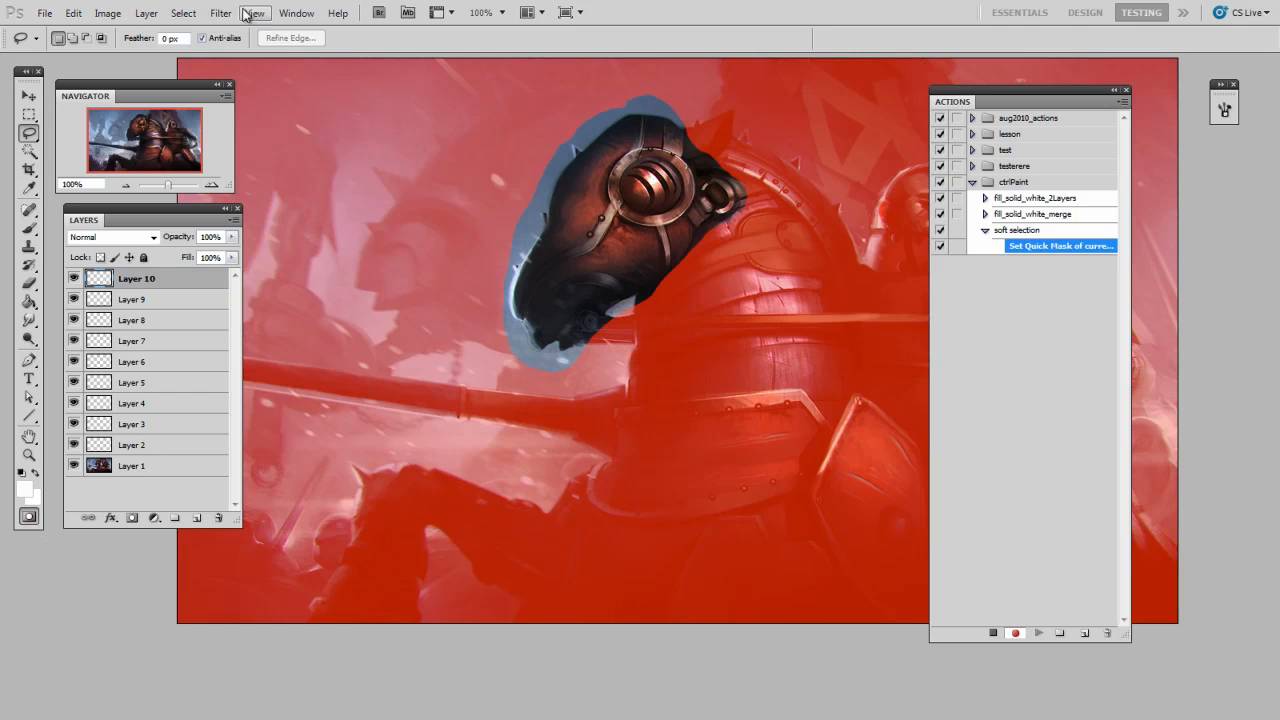
{"action": "left_click", "coordinate": [221, 13]}
{"action": "mouse_move", "coordinate": [278, 164]}
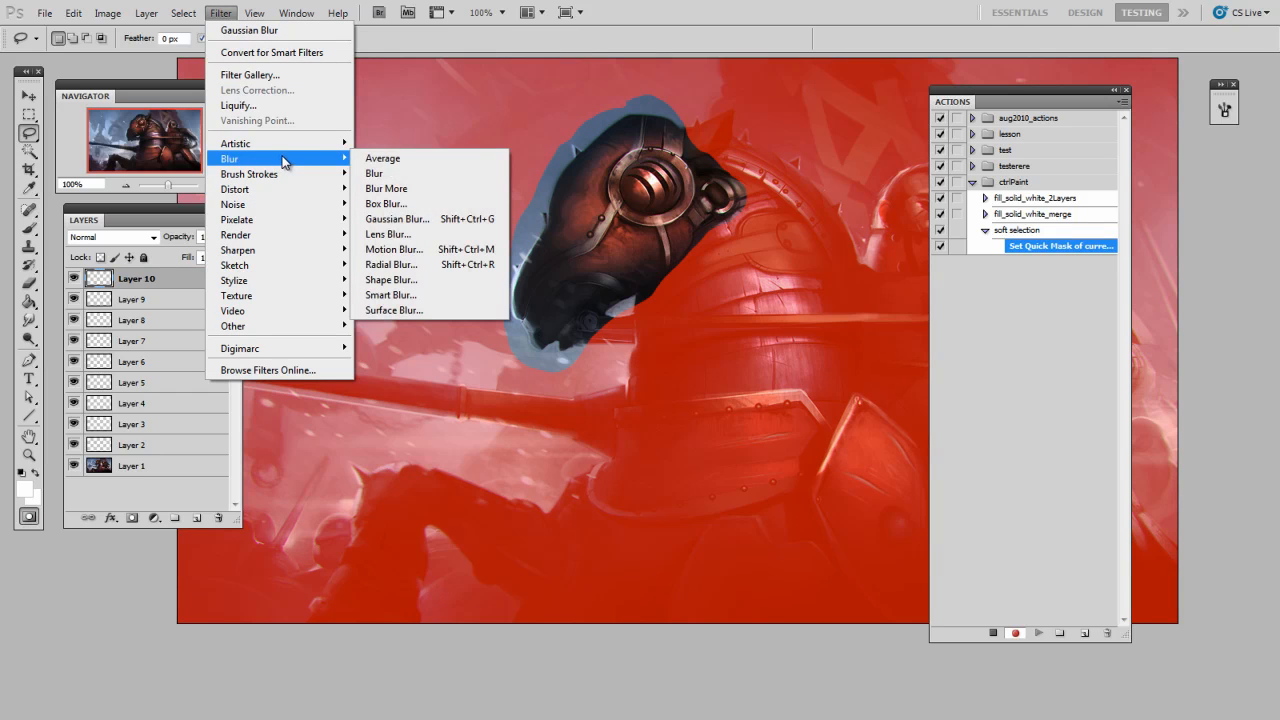
{"action": "left_click", "coordinate": [395, 219]}
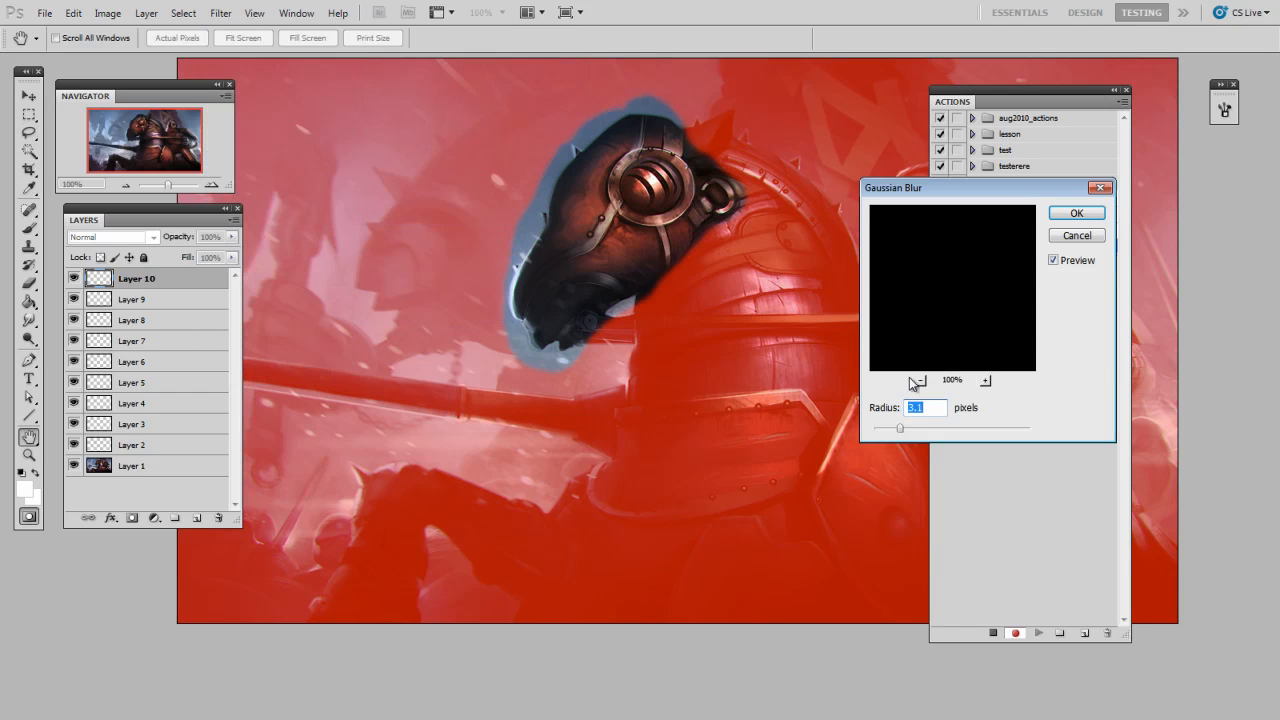
{"action": "left_click_drag", "start_coordinate": [903, 431], "coordinate": [903, 436]}
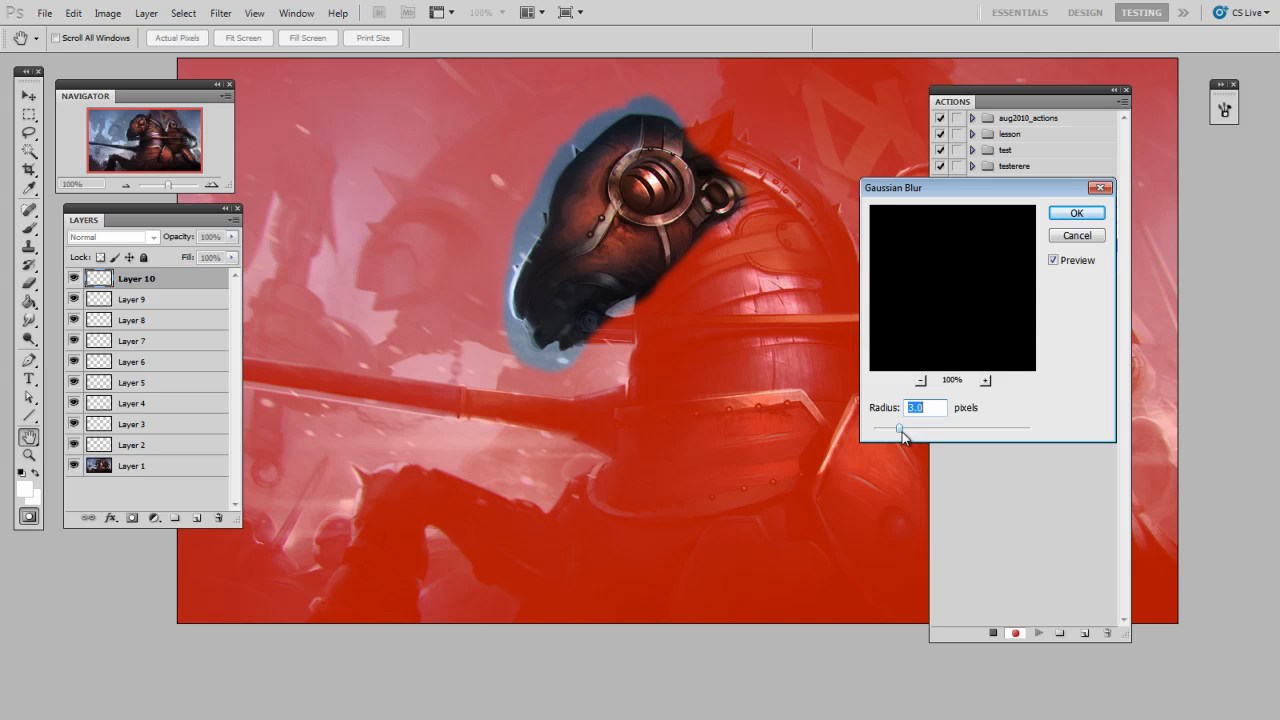
{"action": "left_click", "coordinate": [1077, 213]}
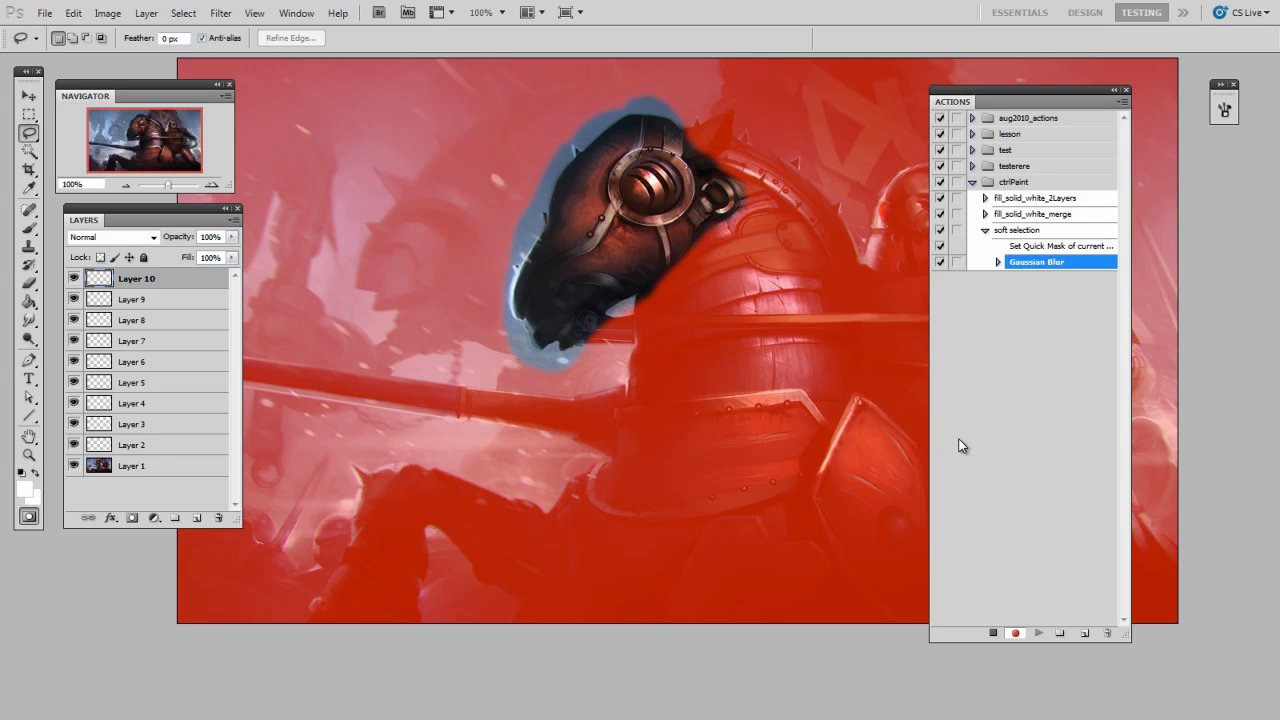
{"action": "left_click", "coordinate": [29, 516]}
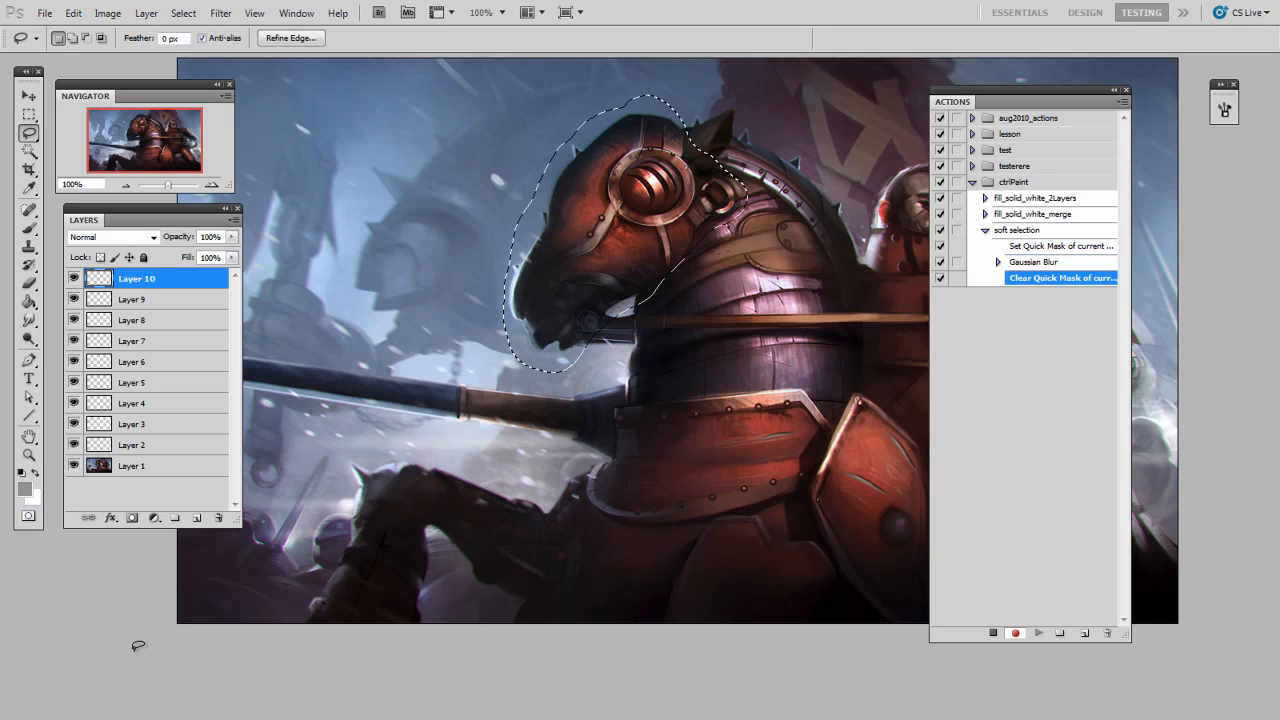
Step: Record a merged copy and a paste of the softened horse head, and stop recording the action
{"action": "left_click", "coordinate": [74, 13]}
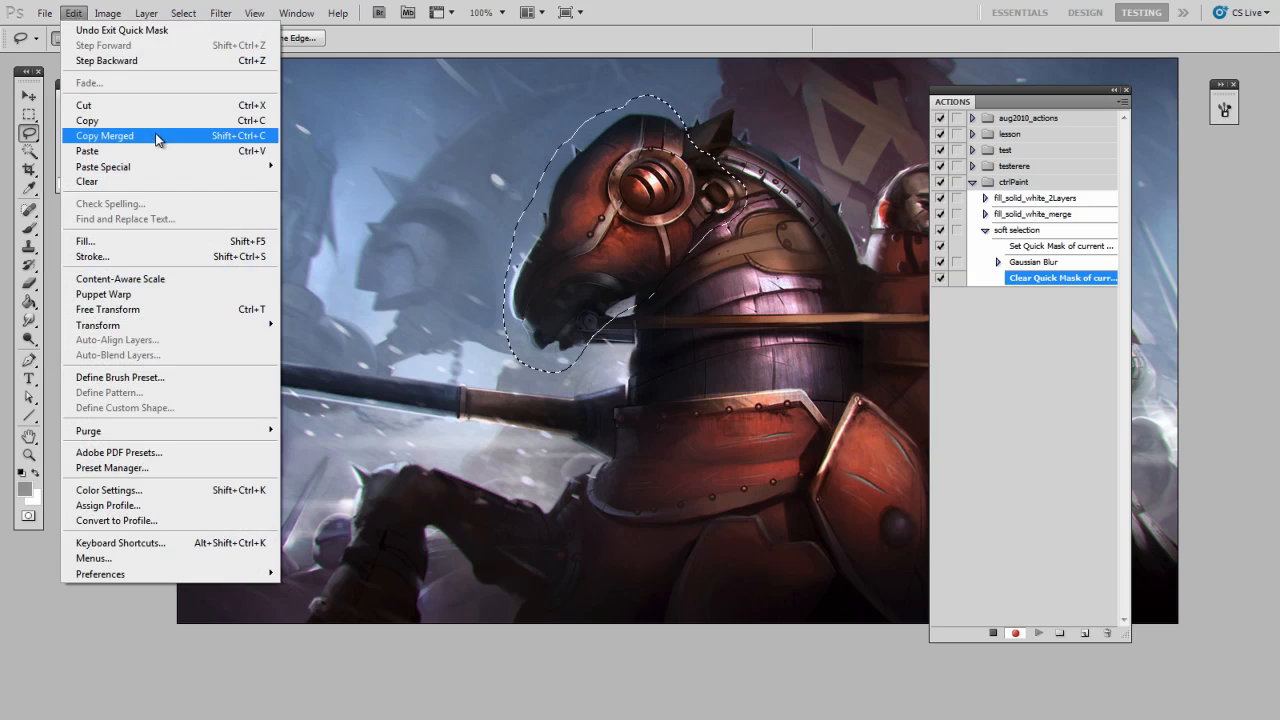
{"action": "left_click", "coordinate": [156, 136]}
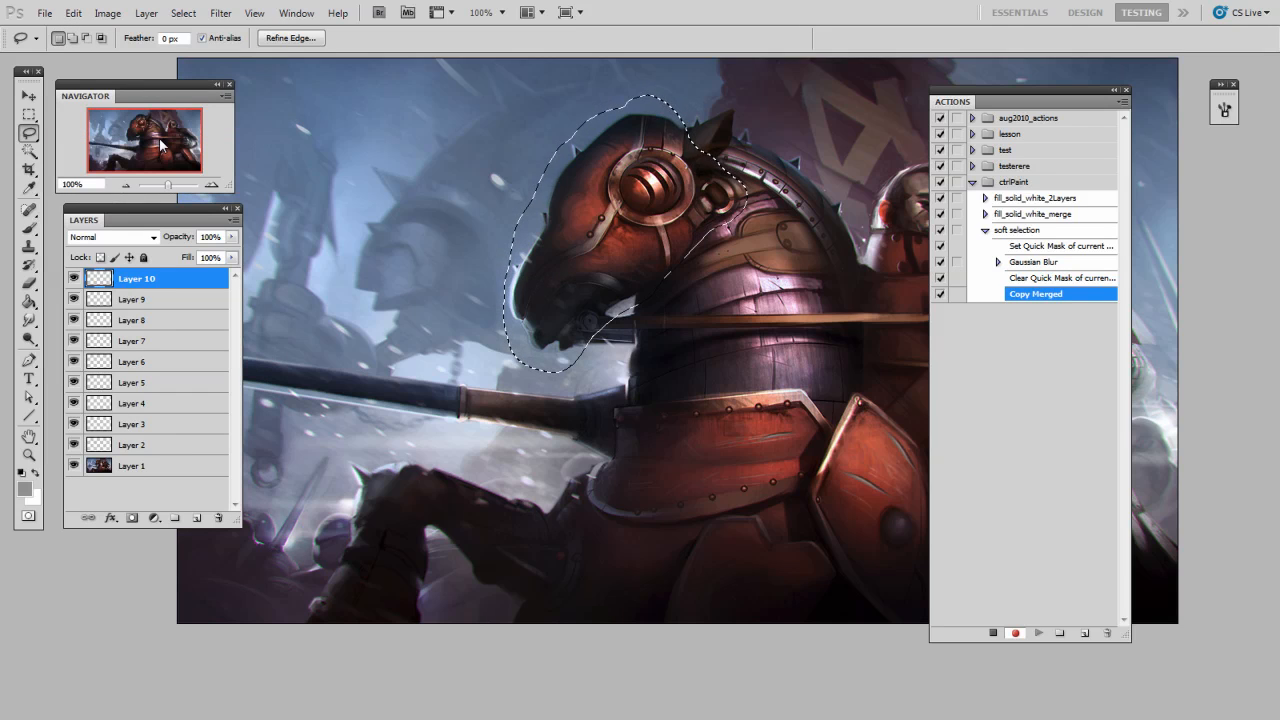
{"action": "key", "text": "ctrl+v"}
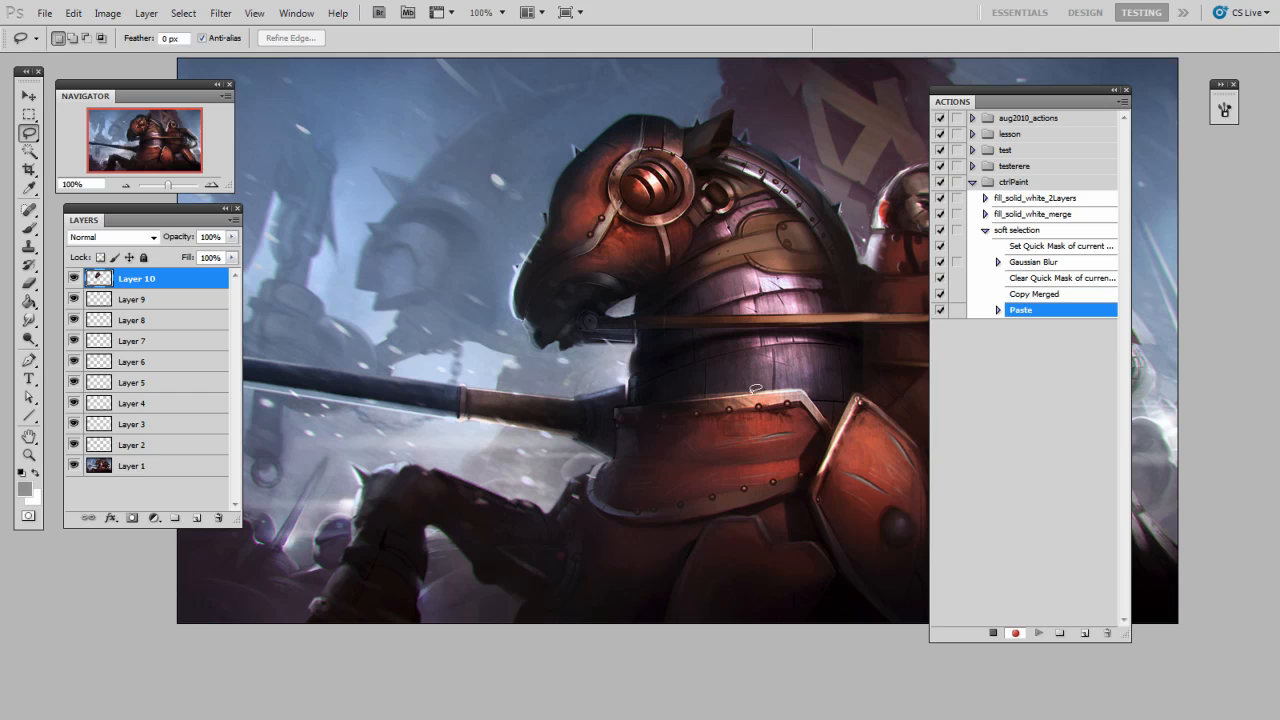
{"action": "left_click", "coordinate": [993, 633]}
Step: Move the pasted horse head down and left to test its soft edge, and delete its layer
{"action": "key", "text": "v"}
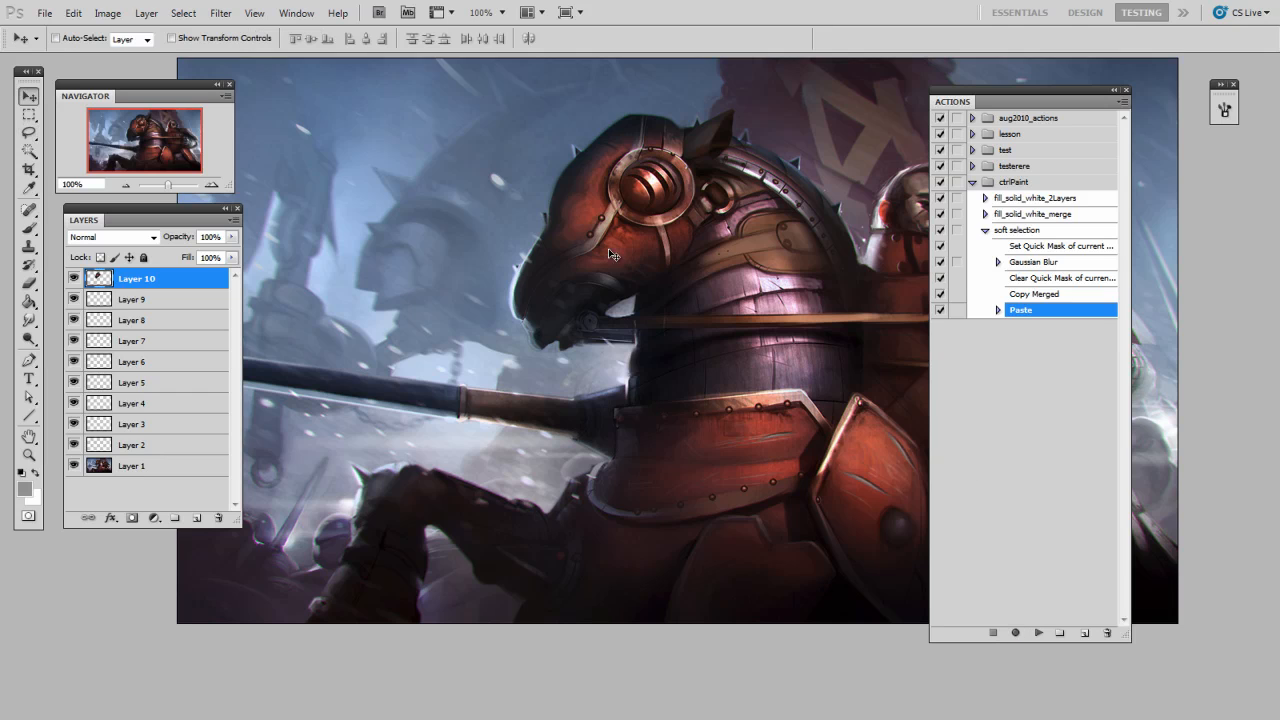
{"action": "mouse_move", "coordinate": [645, 258]}
{"action": "left_mouse_down"}
{"action": "mouse_move", "coordinate": [605, 278]}
{"action": "mouse_move", "coordinate": [580, 329]}
{"action": "mouse_move", "coordinate": [565, 388]}
{"action": "mouse_move", "coordinate": [585, 452]}
{"action": "left_mouse_up"}
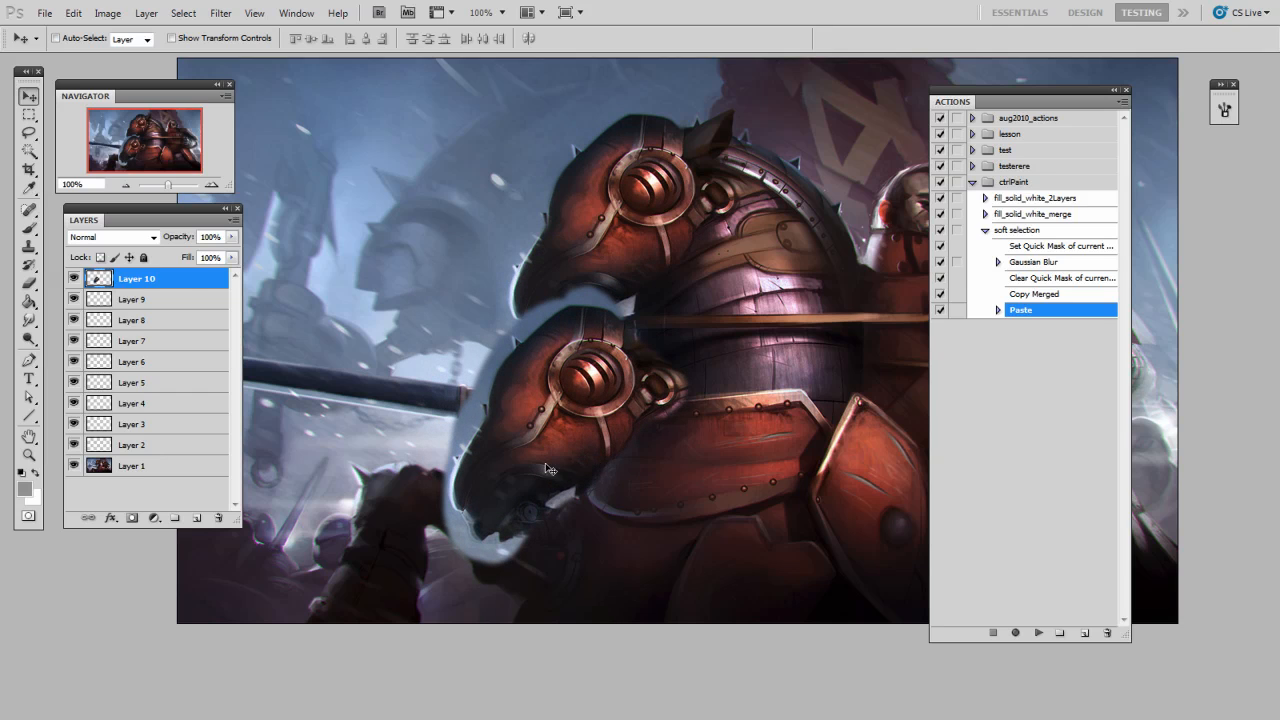
{"action": "left_click_drag", "start_coordinate": [187, 282], "coordinate": [220, 519]}
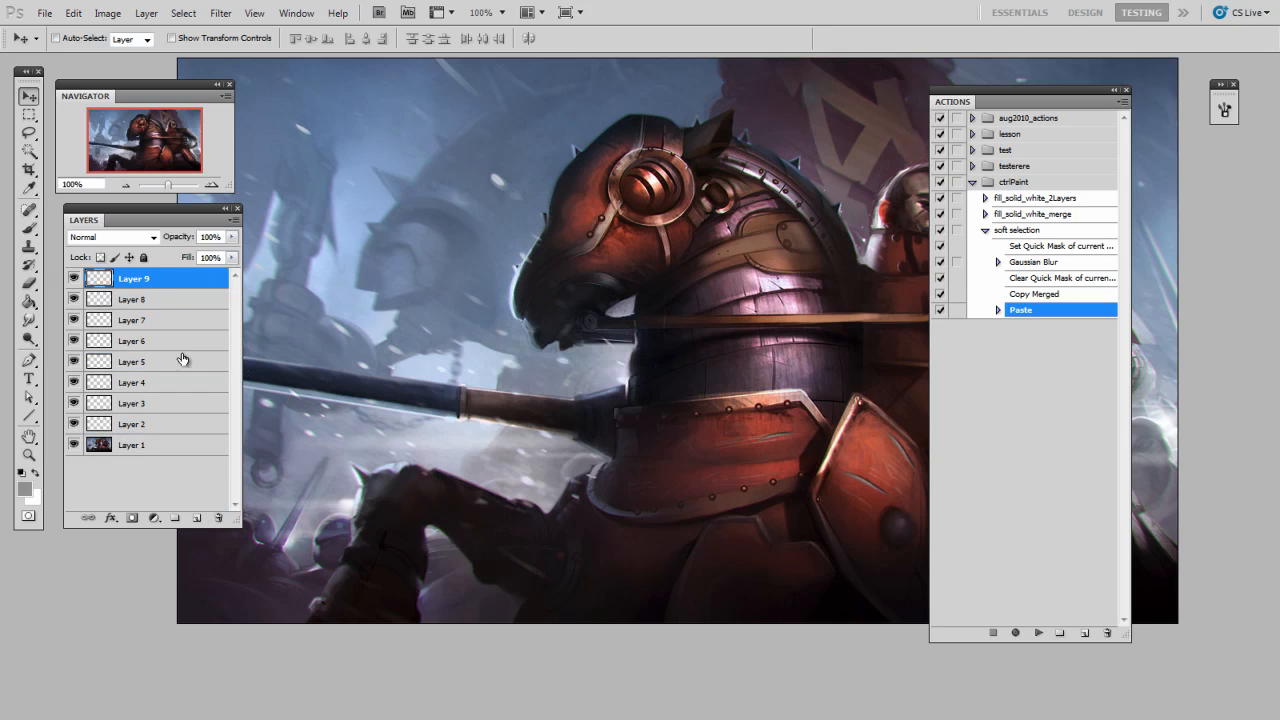
Step: Lasso the rider's head at 200% zoom and run the soft selection action on it
{"action": "left_click", "coordinate": [29, 132]}
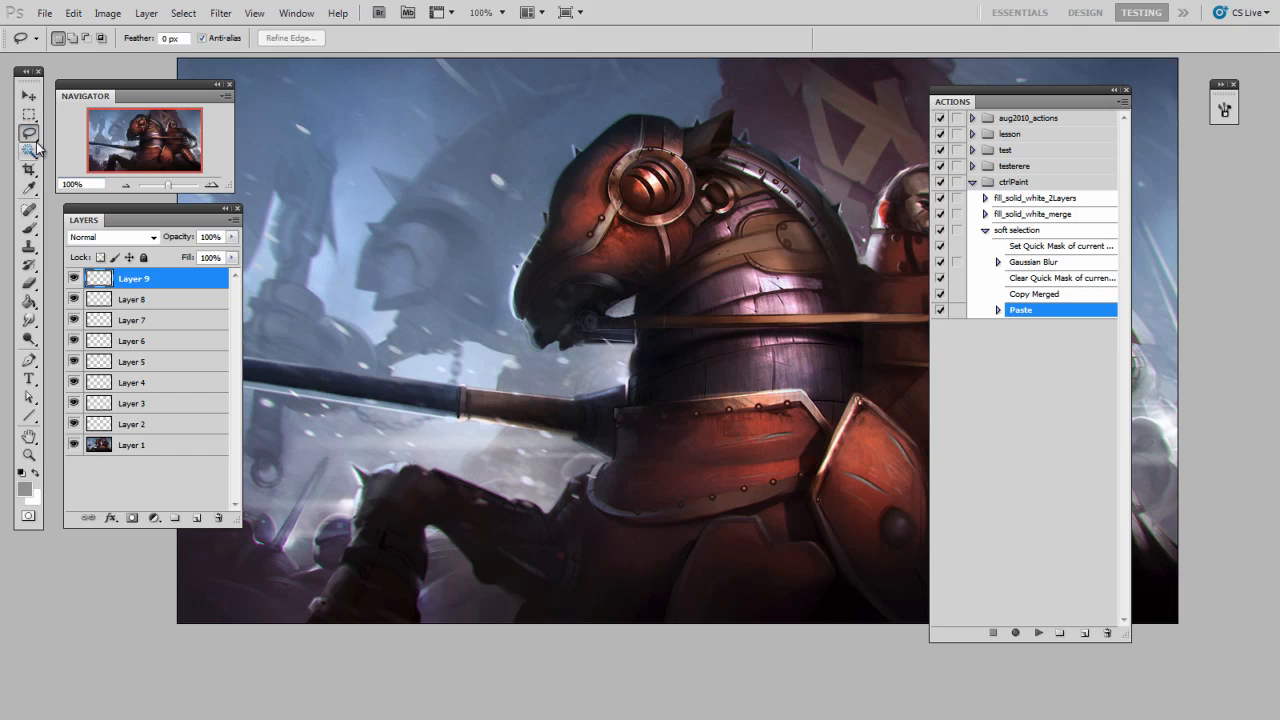
{"action": "mouse_move", "coordinate": [770, 368]}
{"action": "left_mouse_down"}
{"action": "mouse_move", "coordinate": [575, 382]}
{"action": "mouse_move", "coordinate": [513, 406]}
{"action": "left_mouse_up"}
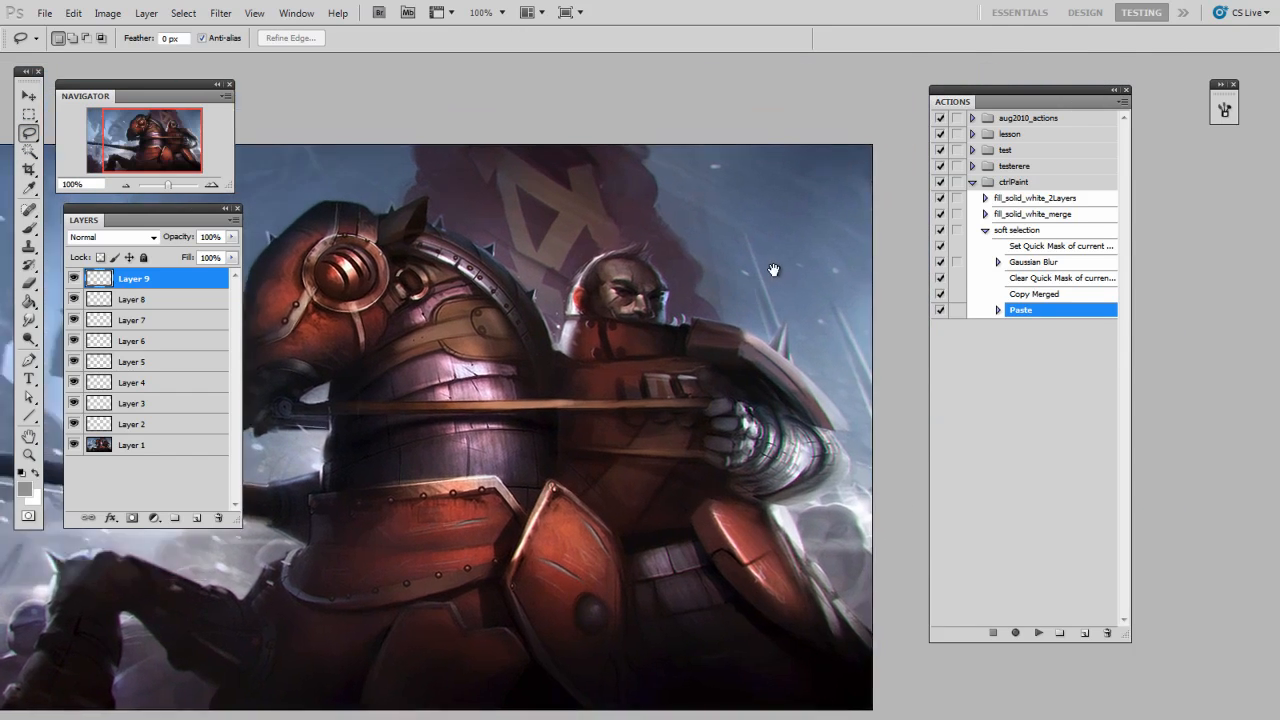
{"action": "scroll", "coordinate": [771, 293], "scroll_direction": "up", "scroll_amount": 1}
{"action": "left_click_drag", "start_coordinate": [771, 293], "coordinate": [800, 400]}
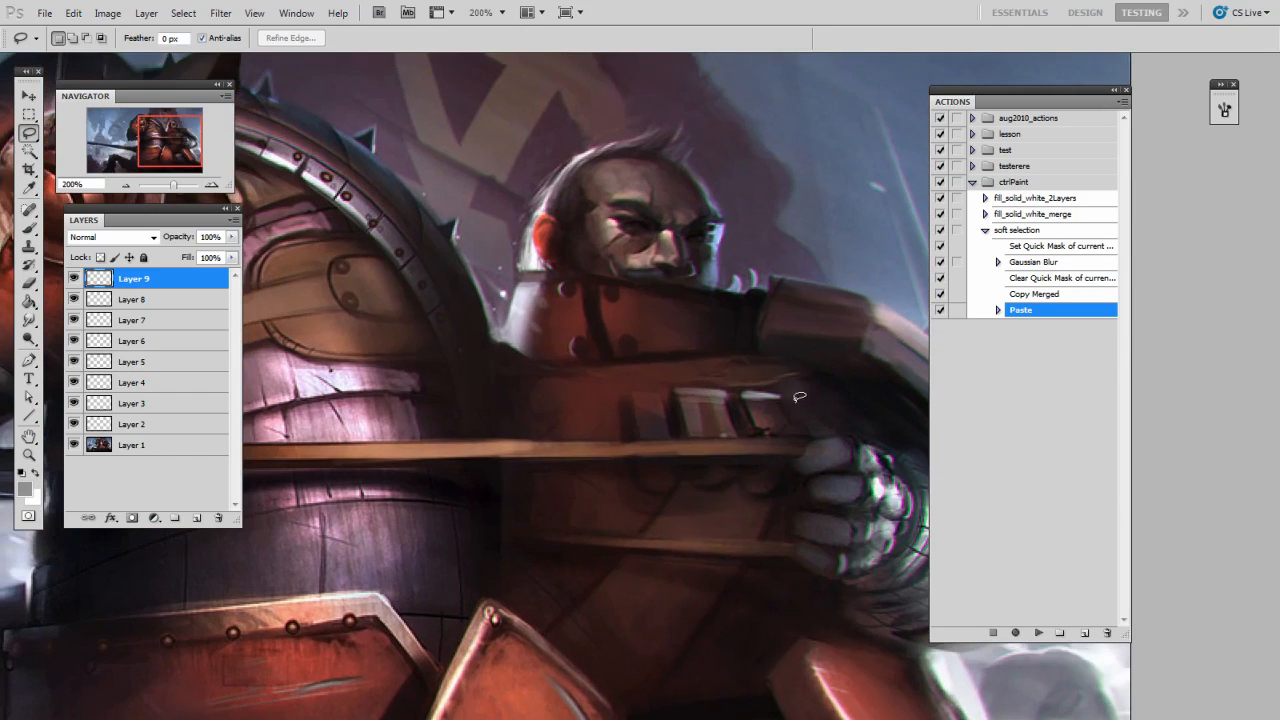
{"action": "mouse_move", "coordinate": [624, 130]}
{"action": "left_mouse_down"}
{"action": "mouse_move", "coordinate": [707, 150]}
{"action": "mouse_move", "coordinate": [732, 202]}
{"action": "mouse_move", "coordinate": [726, 276]}
{"action": "mouse_move", "coordinate": [702, 294]}
{"action": "mouse_move", "coordinate": [516, 268]}
{"action": "left_mouse_up"}
{"action": "left_click", "coordinate": [1030, 231]}
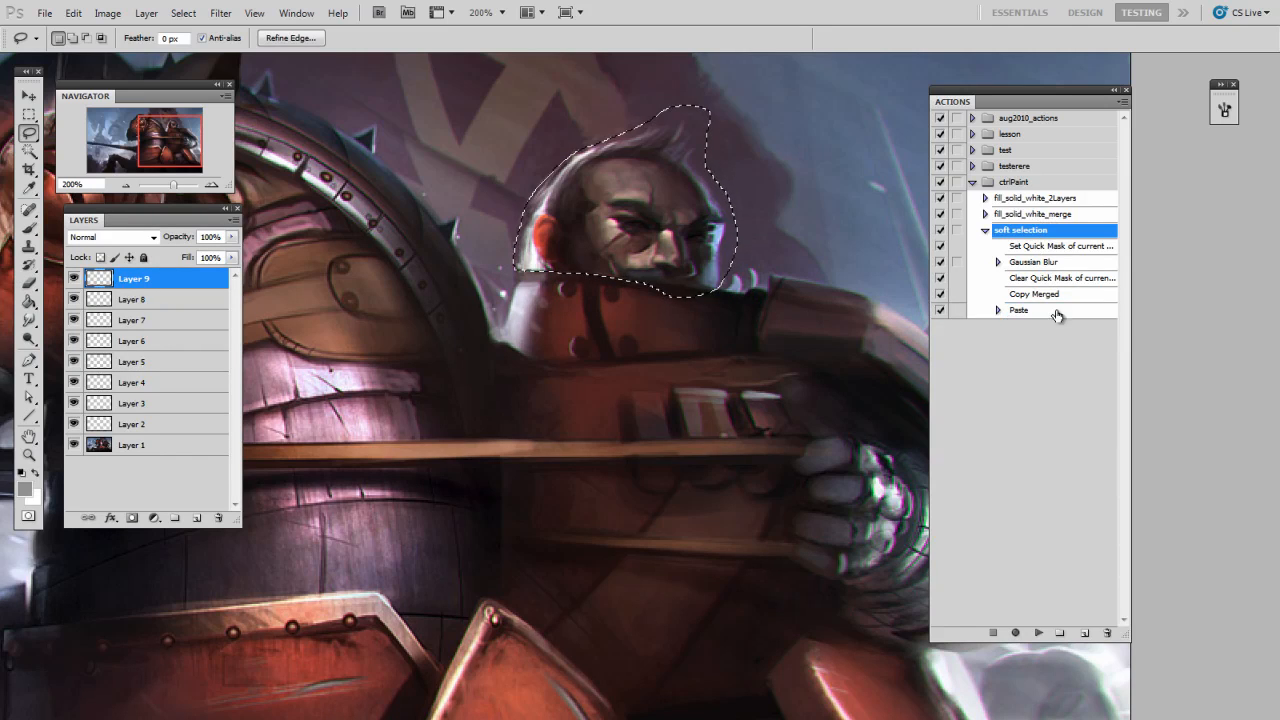
{"action": "left_click", "coordinate": [1039, 633]}
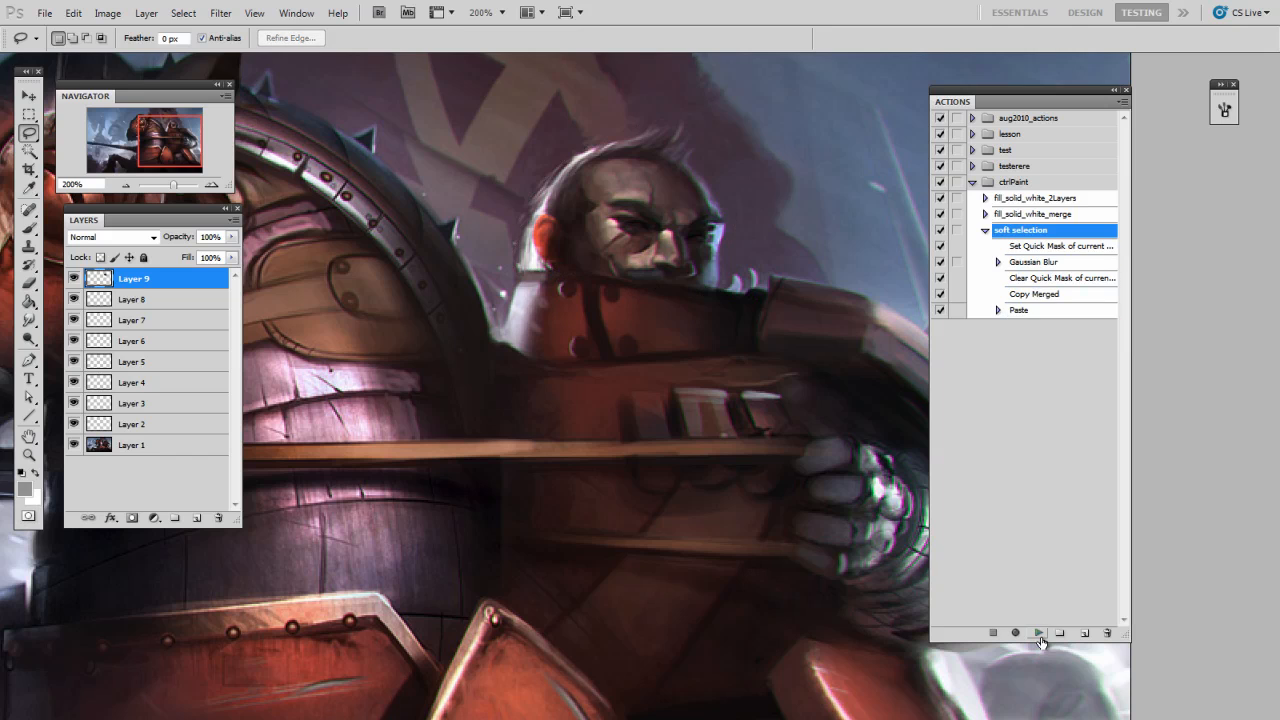
Step: Distort the pasted rider's head, pulling its lower right corner outward and its upper right corner inward
{"action": "left_click_drag", "start_coordinate": [738, 255], "coordinate": [690, 279]}
{"action": "key", "text": "ctrl+t"}
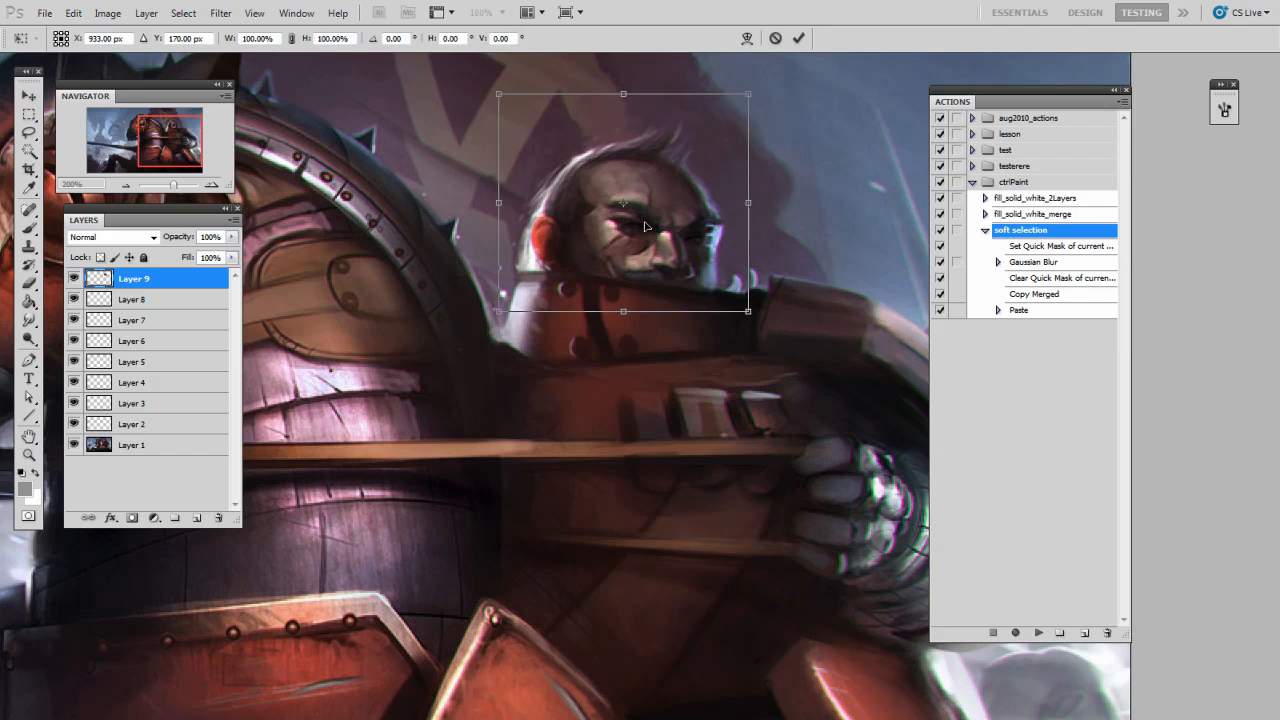
{"action": "right_click", "coordinate": [647, 211]}
{"action": "left_click", "coordinate": [752, 318]}
{"action": "left_click_drag", "start_coordinate": [748, 313], "coordinate": [772, 310]}
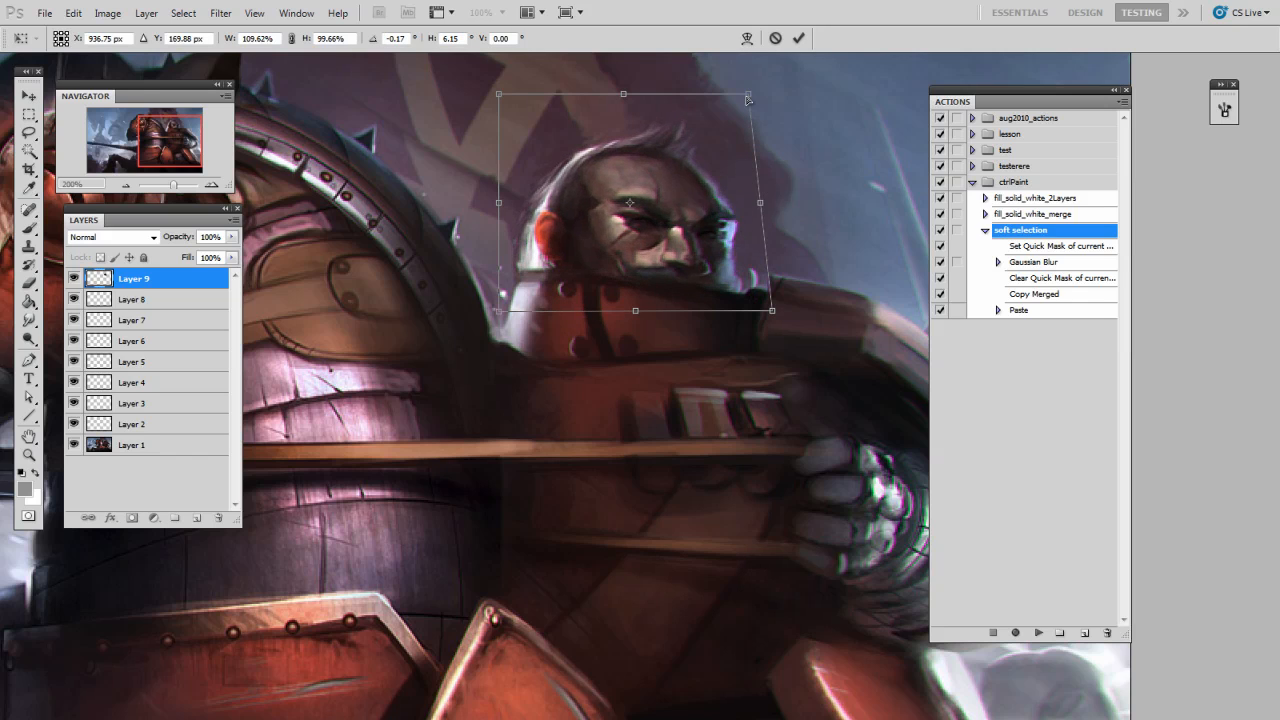
{"action": "left_click_drag", "start_coordinate": [748, 94], "coordinate": [718, 107]}
{"action": "key", "text": "Return"}
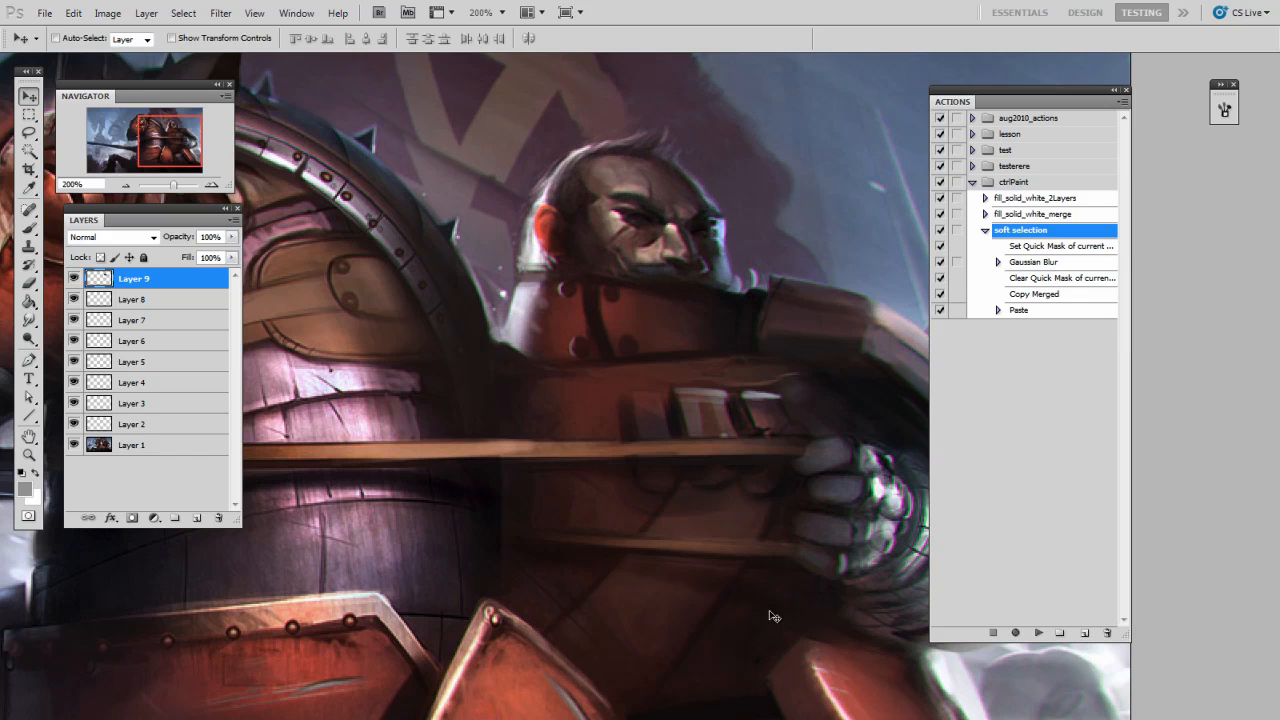
Step: Nudge the distorted head slightly downward onto the rider's collar and return to the 100% view
{"action": "left_click_drag", "start_coordinate": [732, 348], "coordinate": [728, 358]}
{"action": "left_click_drag", "start_coordinate": [732, 441], "coordinate": [740, 449]}
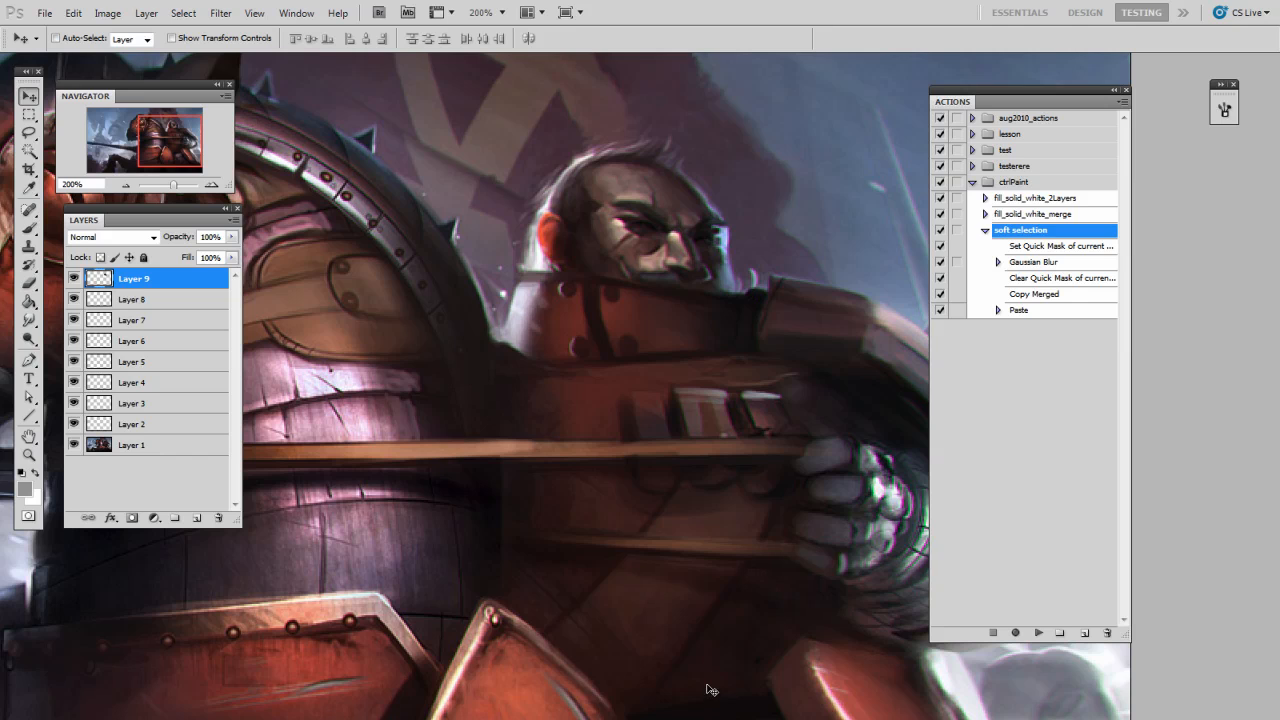
{"action": "key", "text": "ctrl+minus"}
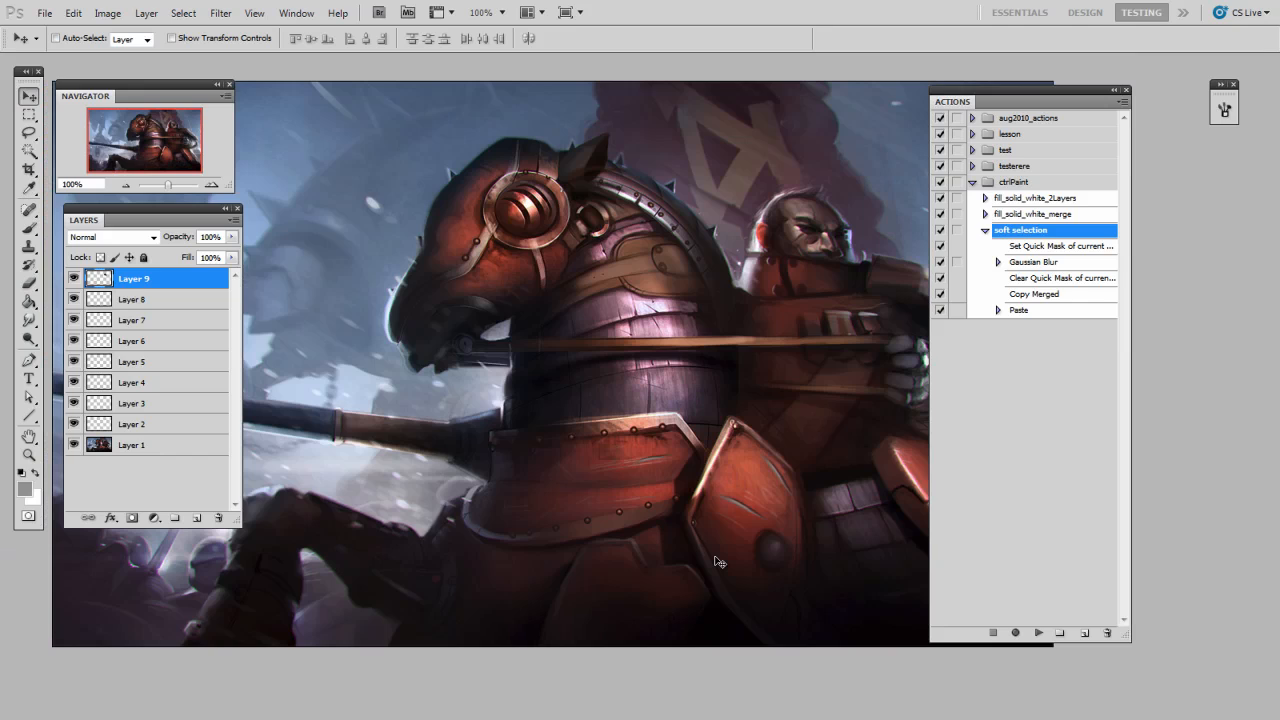